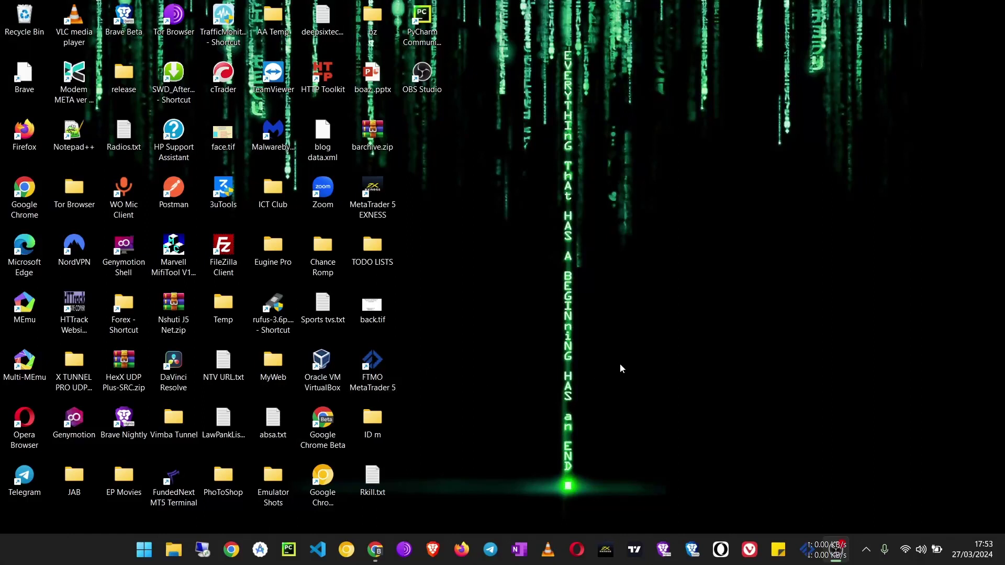
# Bring the Blogger Posts window forward and scroll through the 35 published posts.
pyautogui.click(377, 562)
pyautogui.scroll(-9, 381, 309)
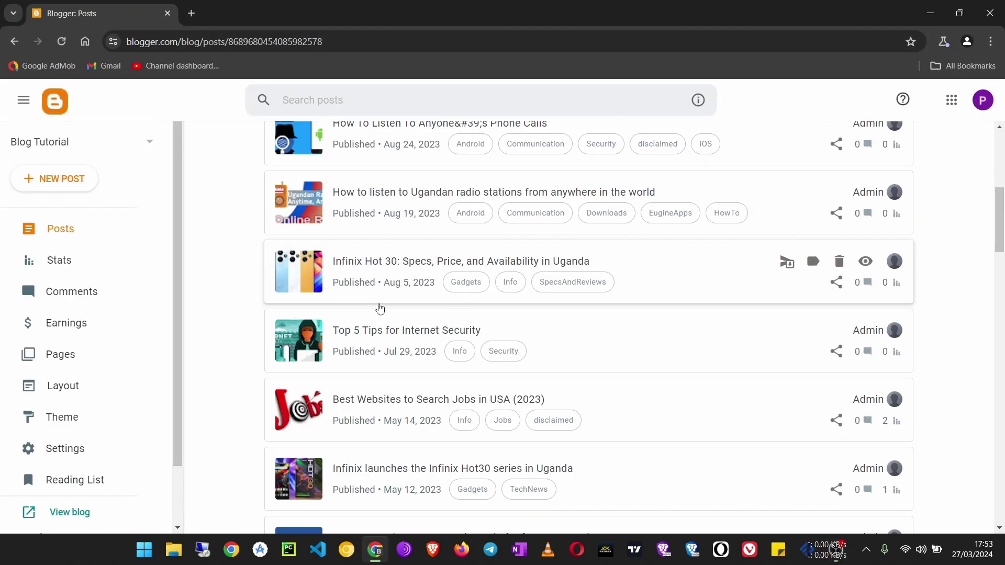
pyautogui.scroll(10, 380, 309)
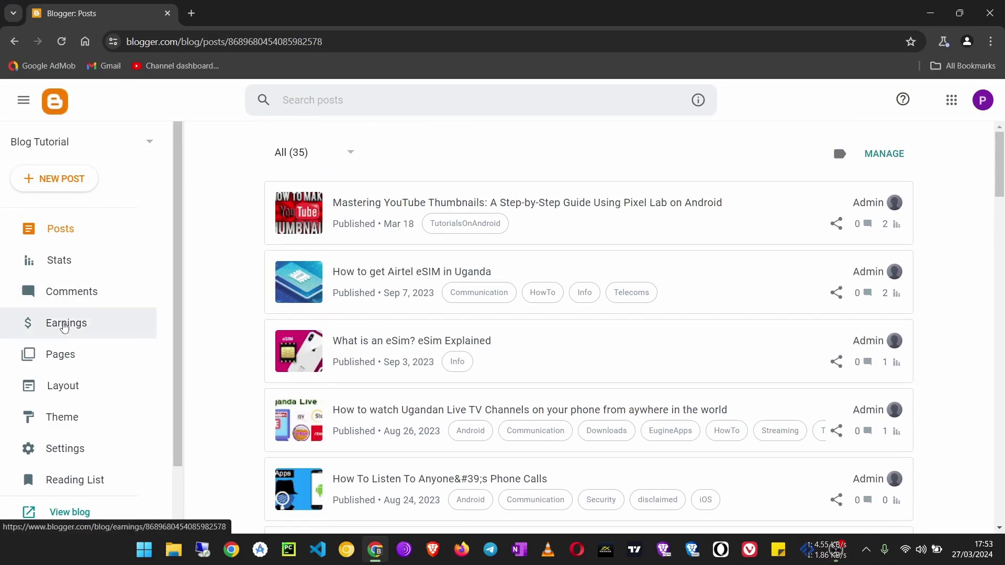
pyautogui.scroll(-2, 65, 322)
pyautogui.scroll(2, 65, 329)
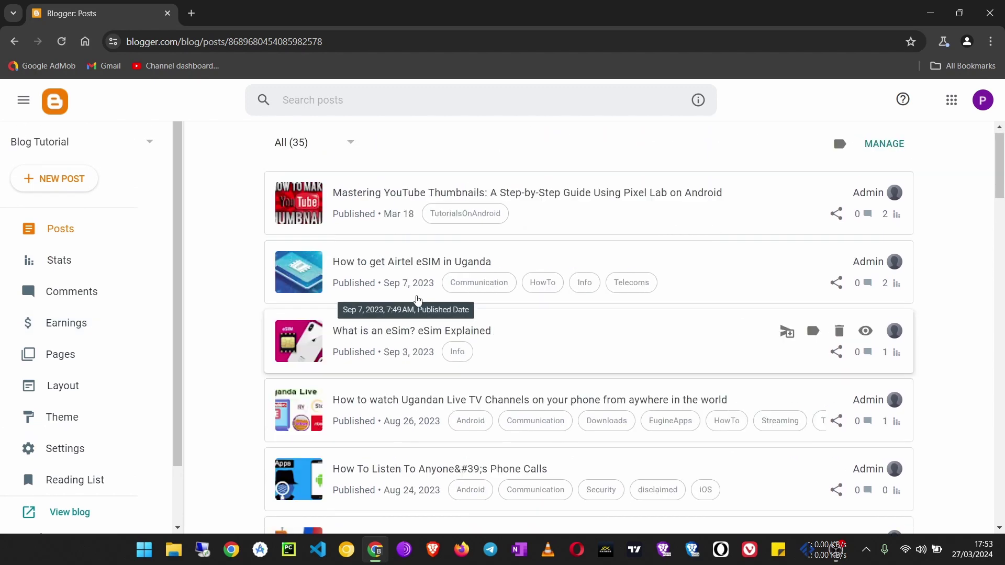
pyautogui.scroll(-2, 73, 464)
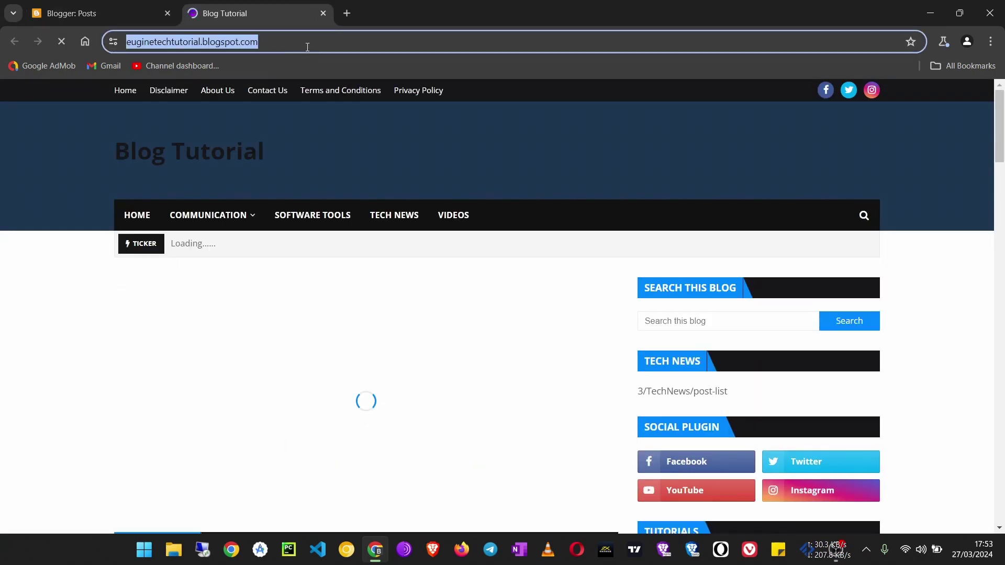
# Replace the blog address with a Google search for 'google search console'.
pyautogui.tripleClick(307, 47)
pyautogui.hotkey('ctrl', 'c')
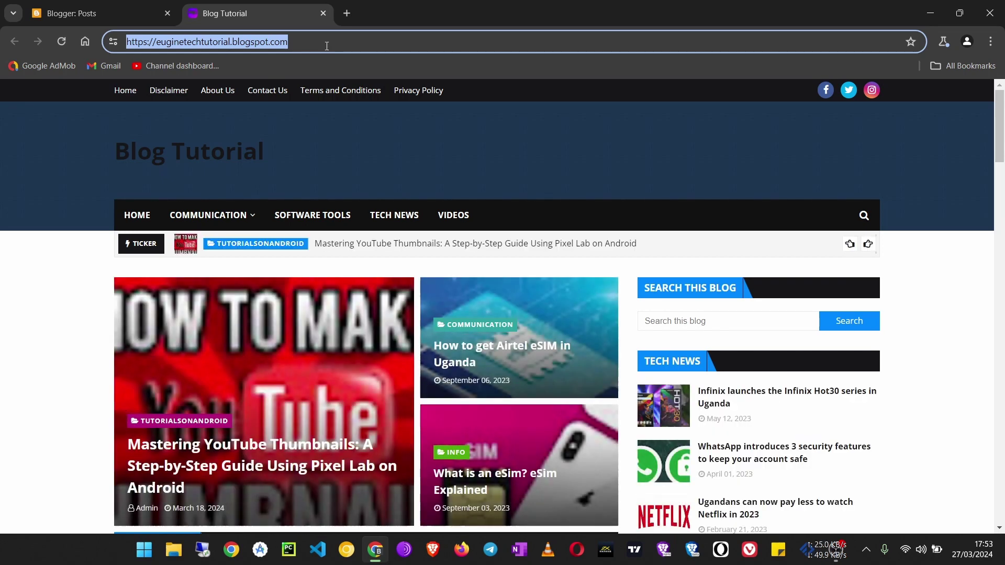
pyautogui.press('BackSpace')
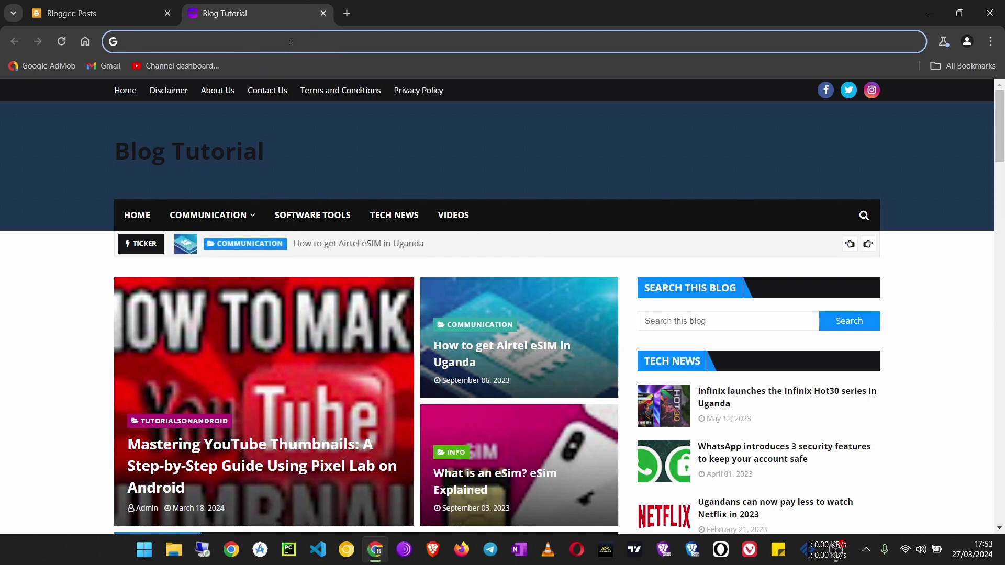
pyautogui.write('goo')
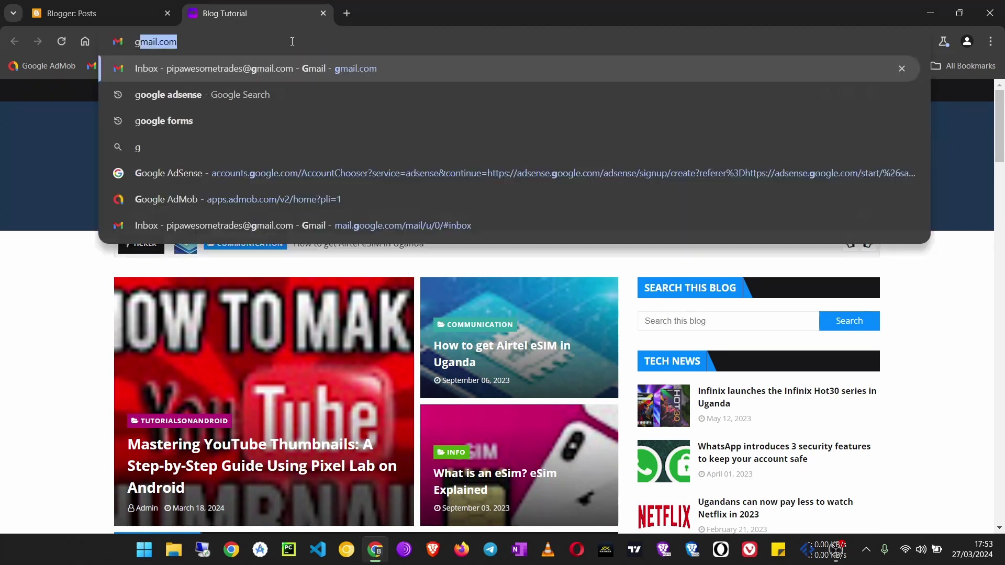
pyautogui.write('gle sea')
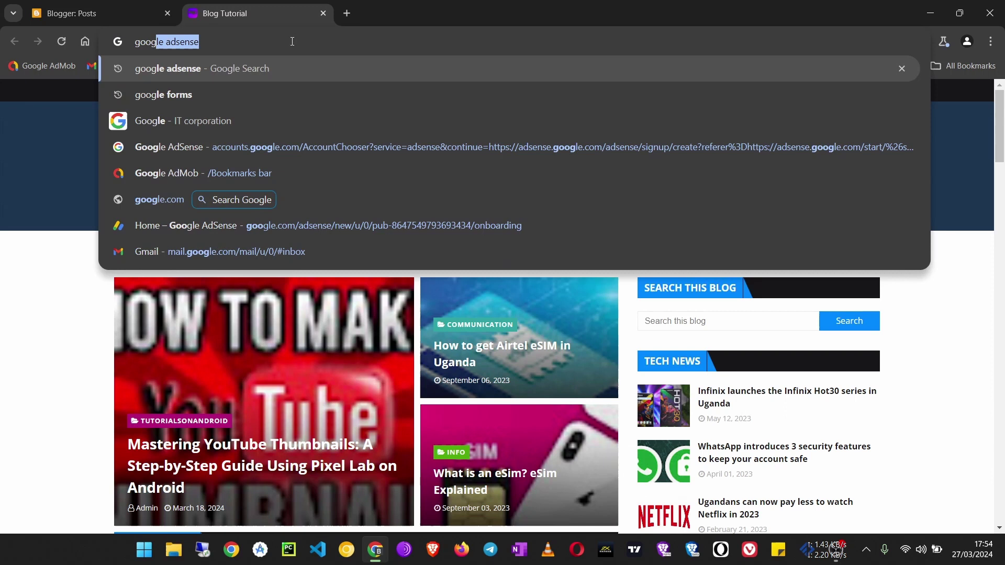
pyautogui.write('rch')
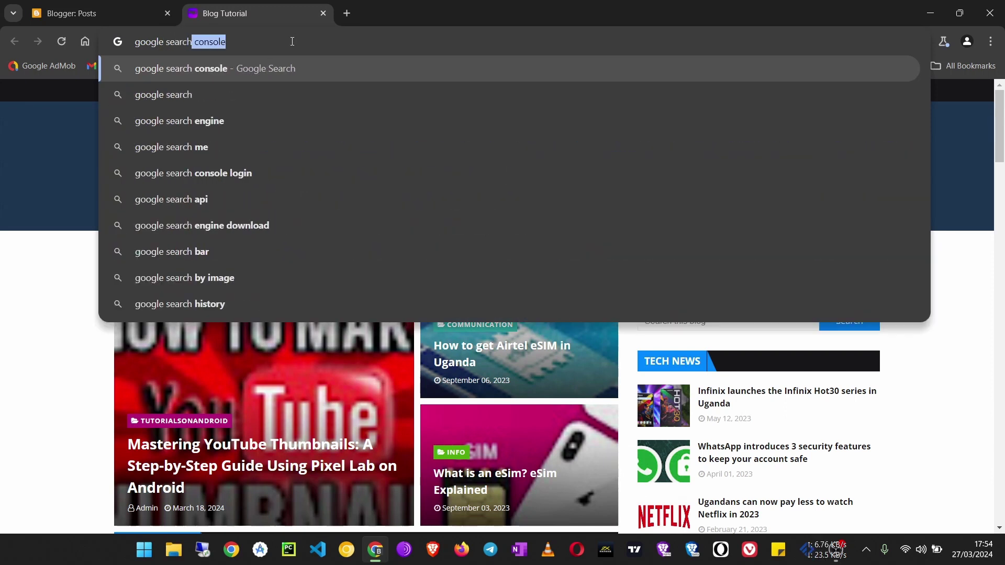
pyautogui.press('Return')
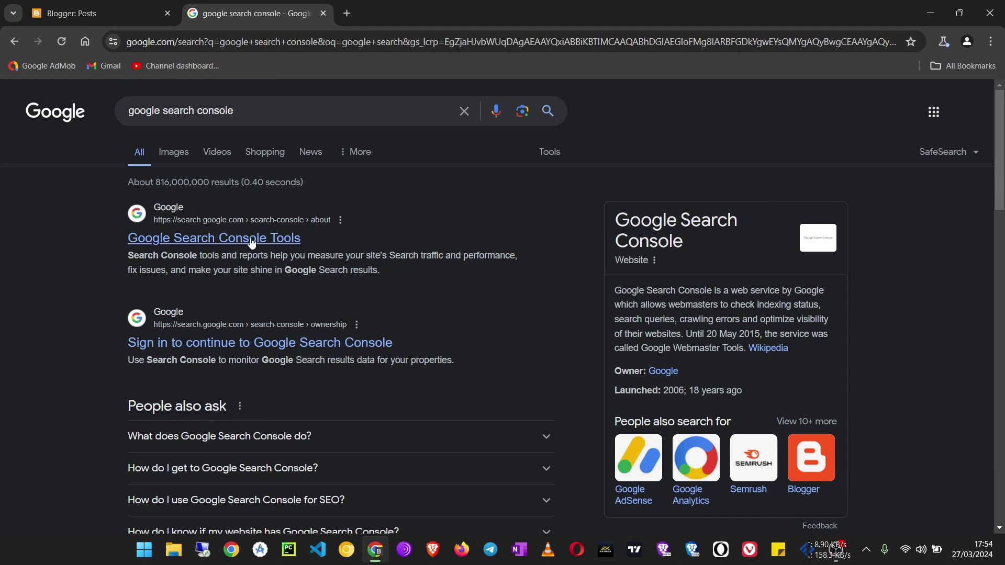
# Open the Google Search Console Tools result and start using Search Console.
pyautogui.click(216, 244)
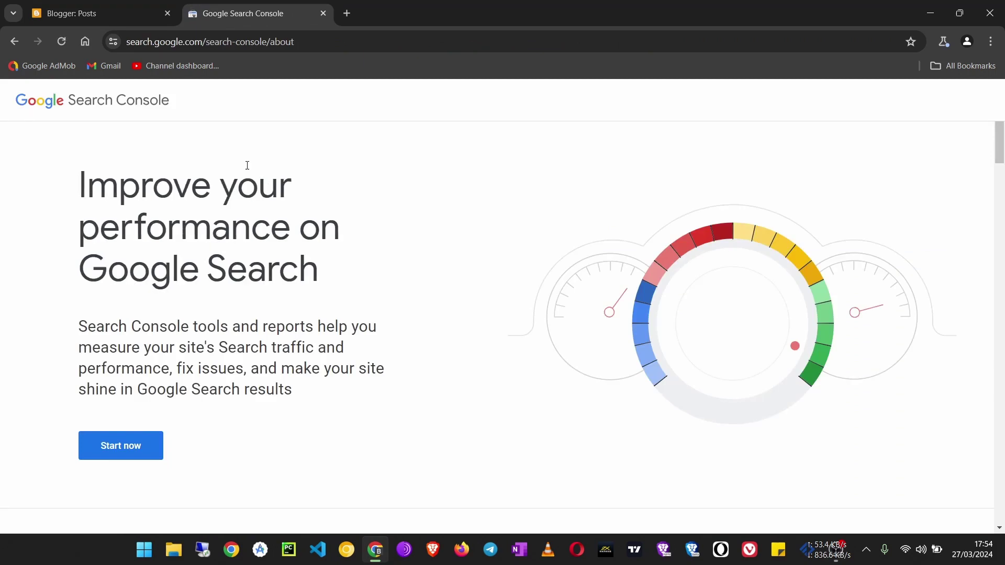
pyautogui.scroll(-1, 209, 330)
pyautogui.scroll(1, 209, 253)
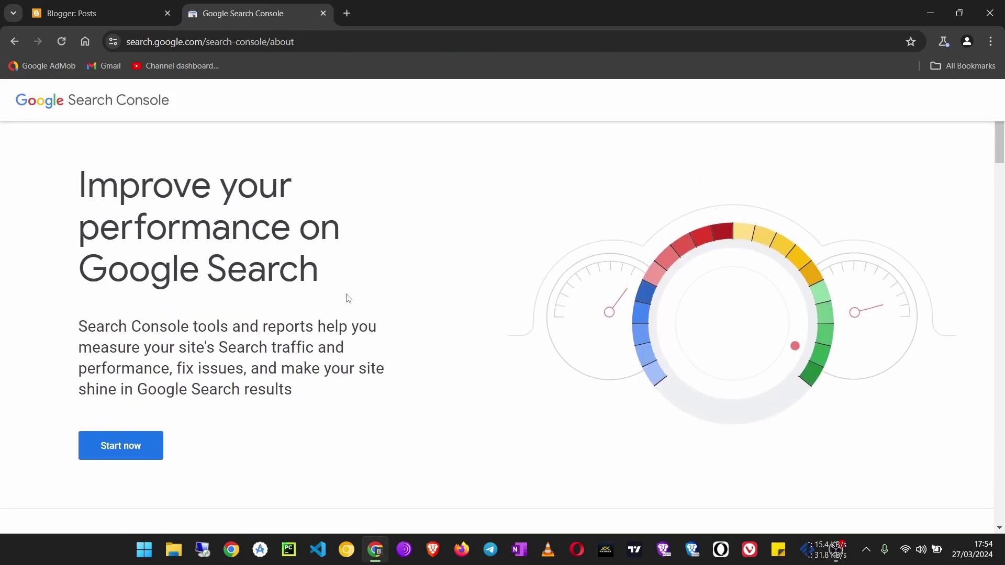
pyautogui.scroll(-2, 204, 353)
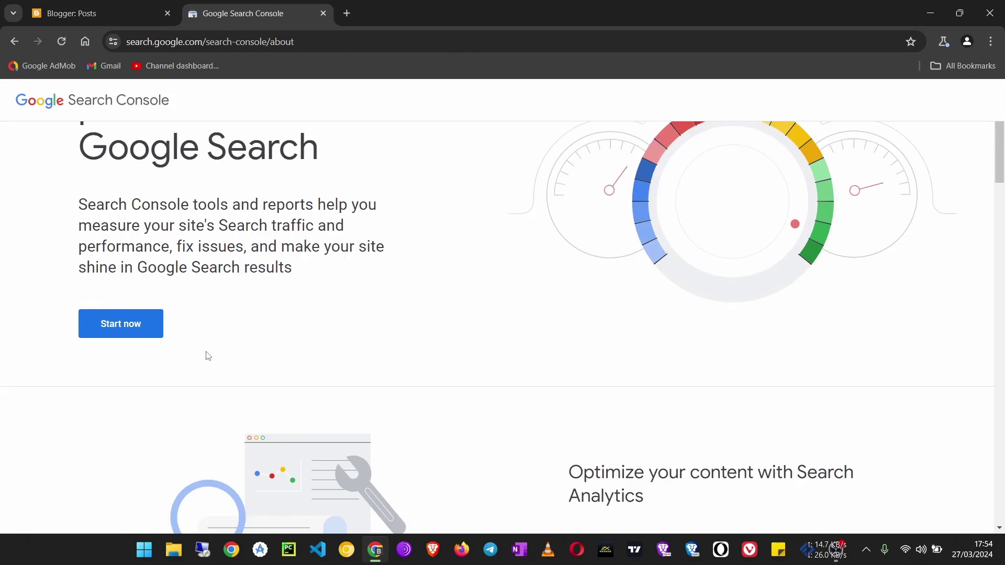
pyautogui.click(128, 326)
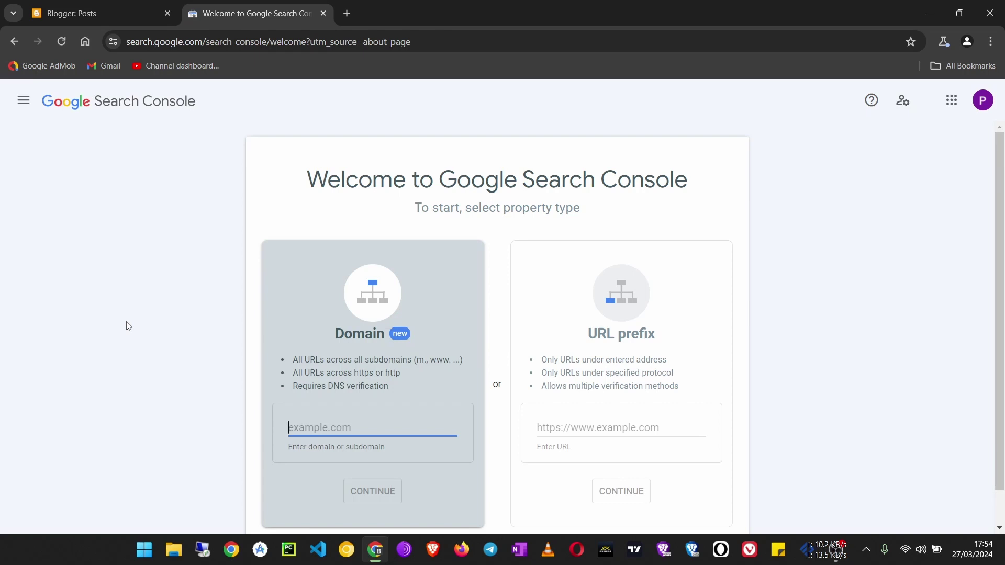
# Choose the URL prefix property type and paste the blog's blogspot address.
pyautogui.scroll(-1, 126, 326)
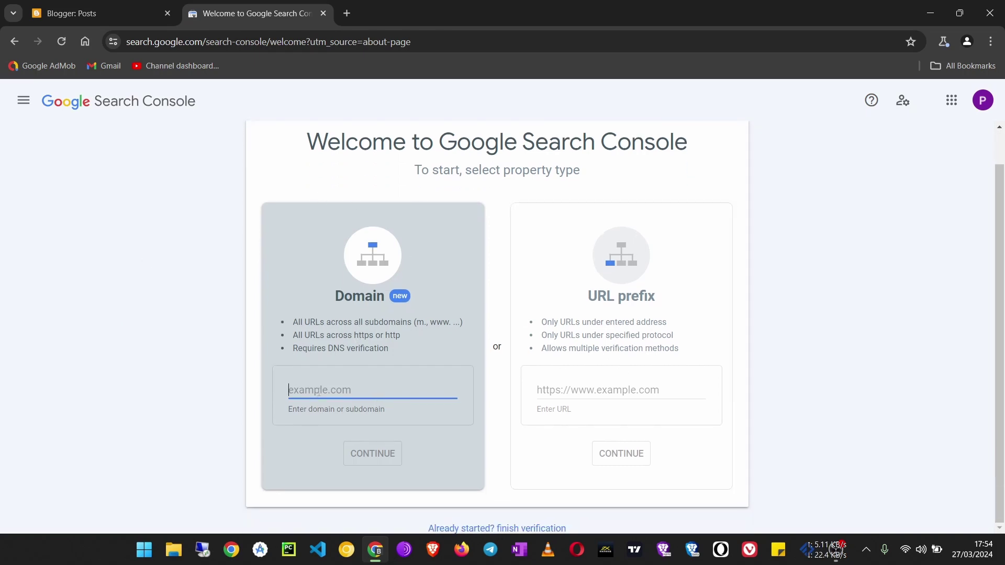
pyautogui.click(584, 391)
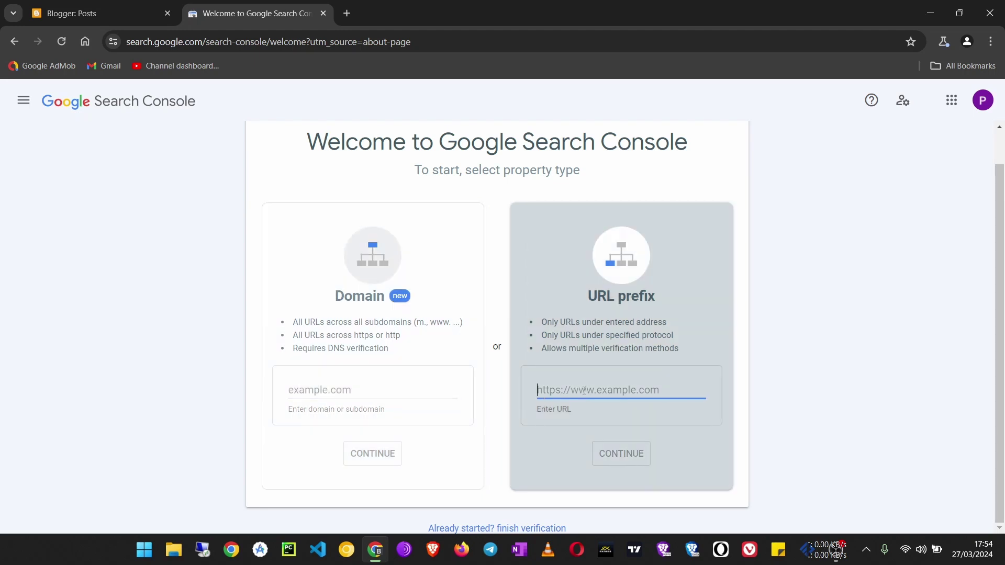
pyautogui.hotkey('ctrl', 'v')
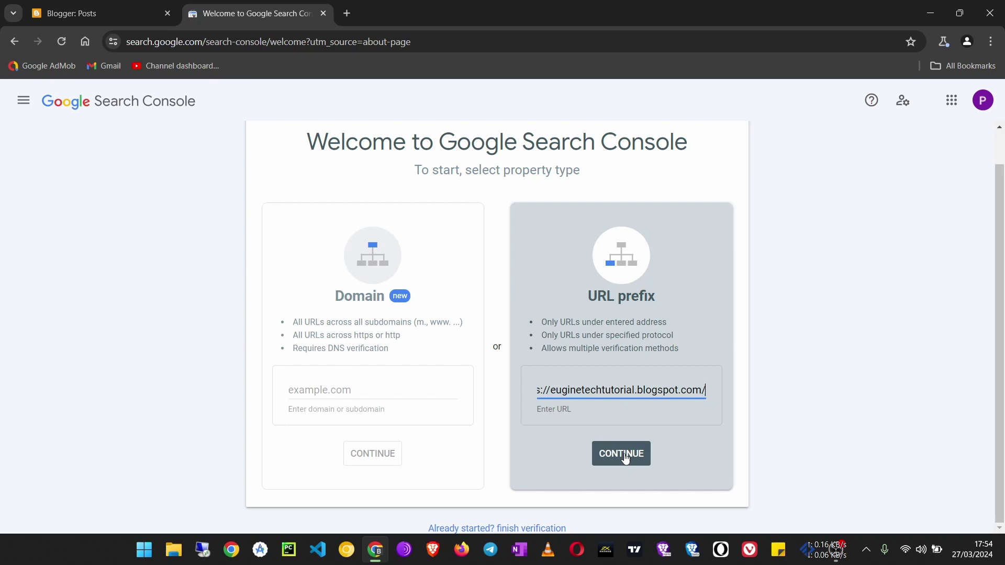
# Submit the URL prefix, confirm 'Ownership auto verified', and go to the new property.
pyautogui.click(625, 456)
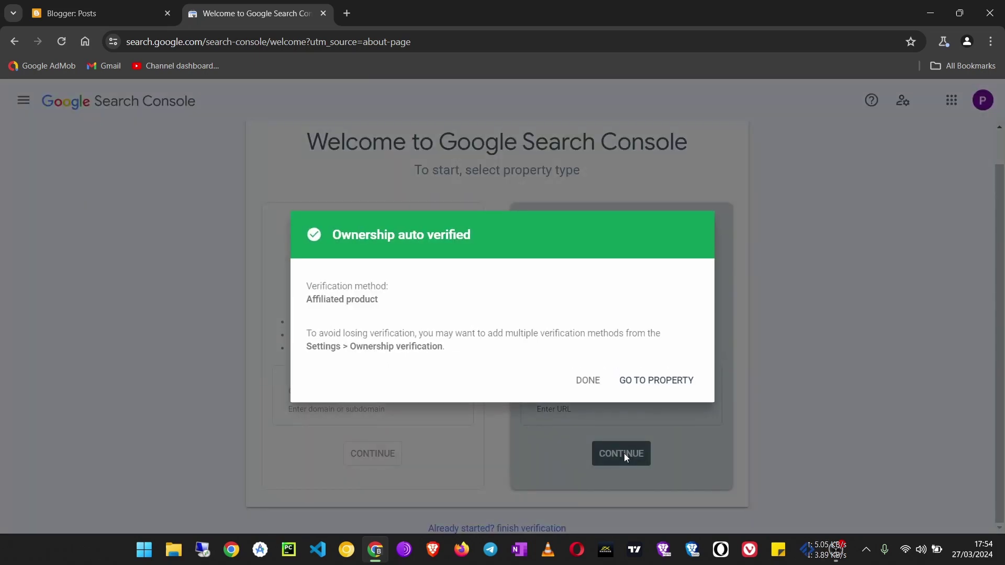
pyautogui.moveTo(518, 241); pyautogui.dragTo(332, 235)
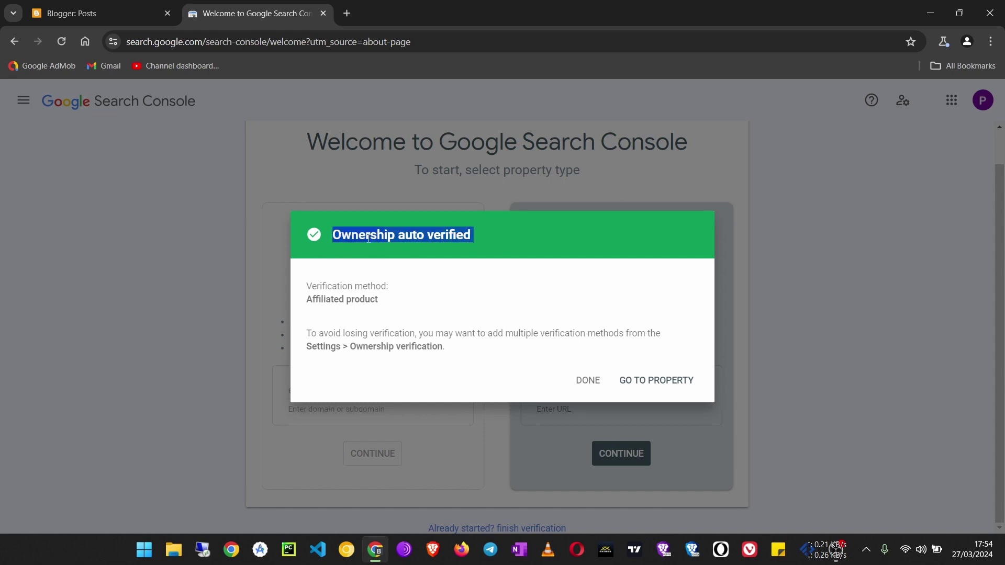
pyautogui.click(480, 231)
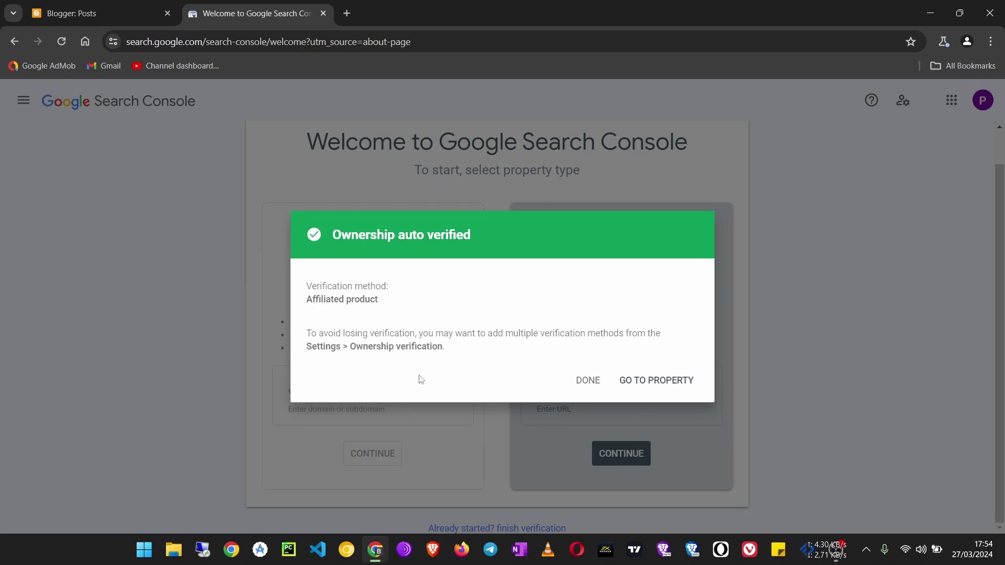
pyautogui.click(648, 382)
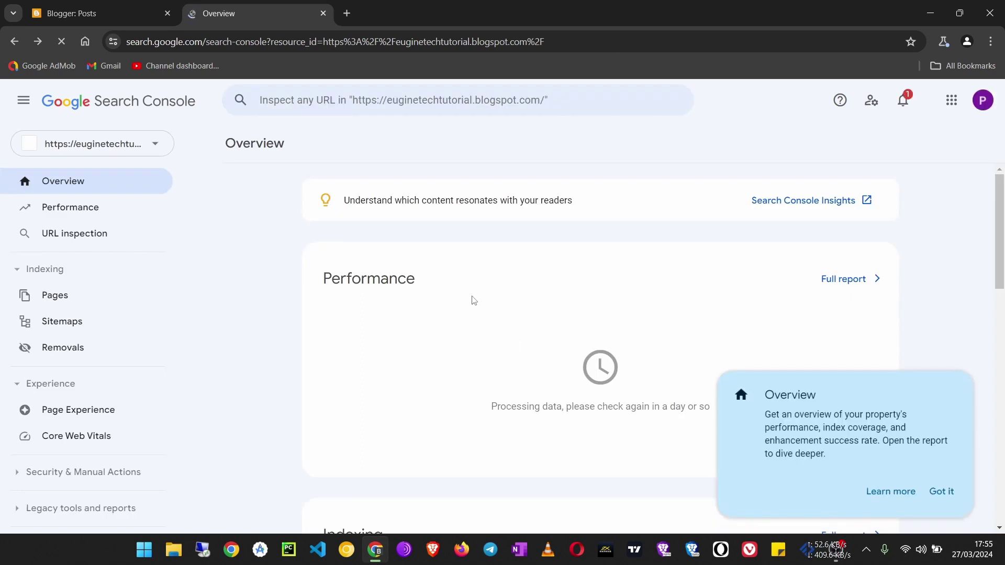
# Scroll the property's Overview page and dismiss the tip card with 'Got it'.
pyautogui.scroll(-3, 471, 305)
pyautogui.scroll(-3, 125, 294)
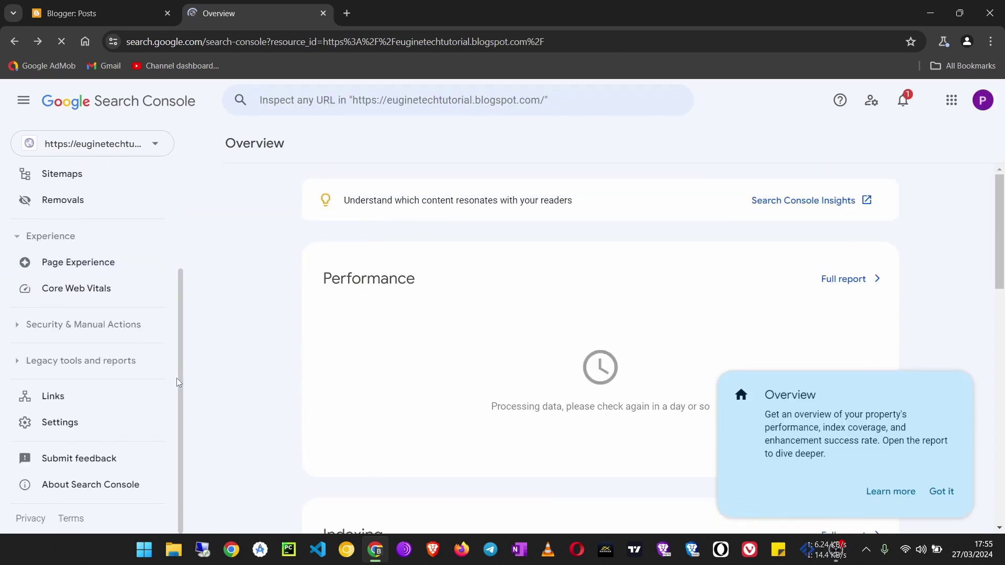
pyautogui.scroll(3, 86, 383)
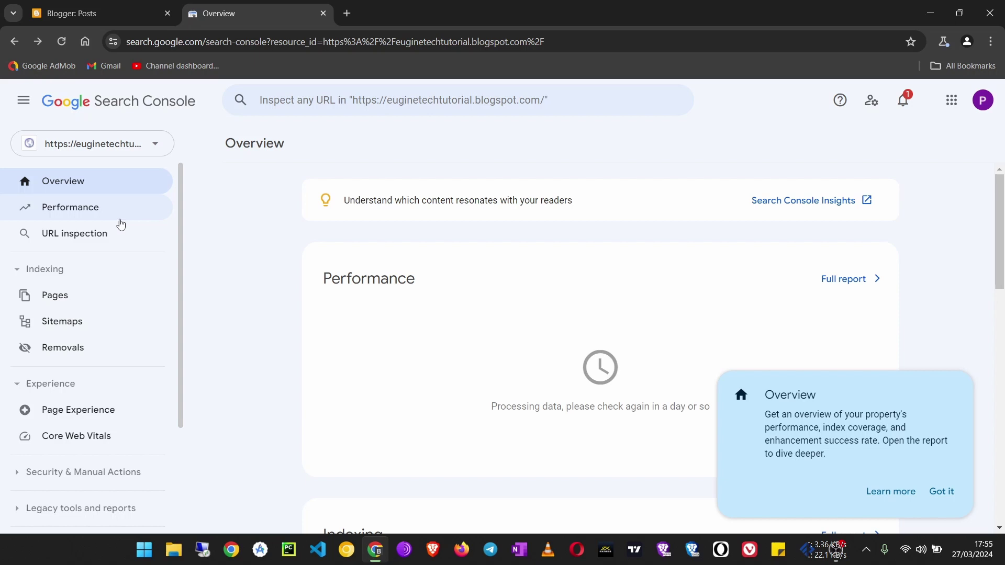
pyautogui.click(945, 492)
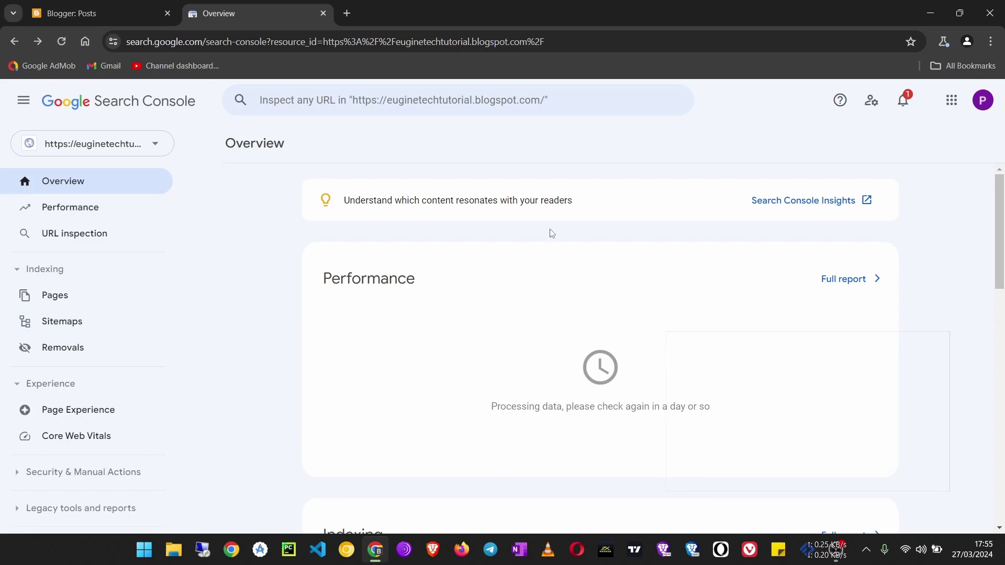
# View the single welcome message in the notifications panel, then close it.
pyautogui.scroll(-3, 628, 214)
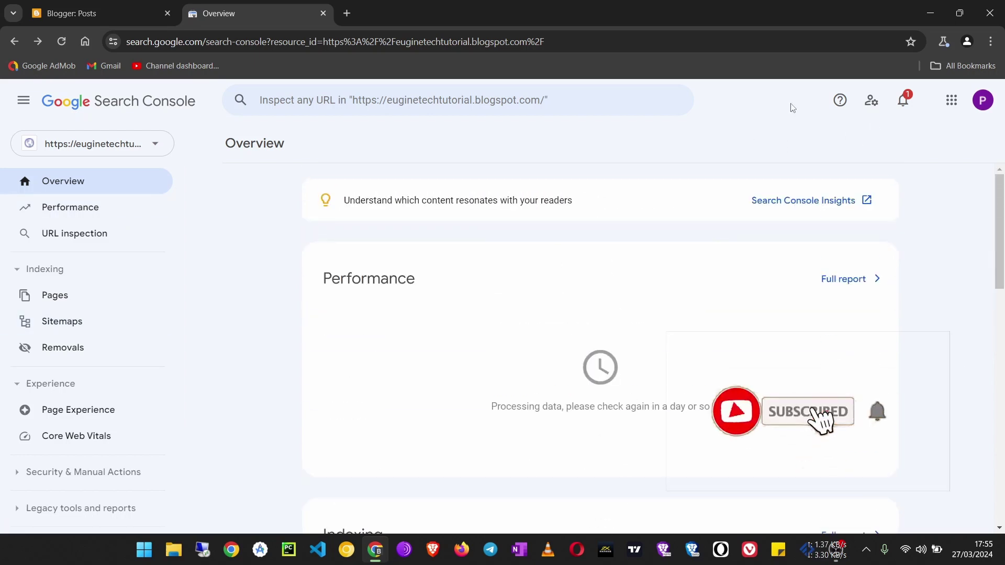
pyautogui.click(903, 100)
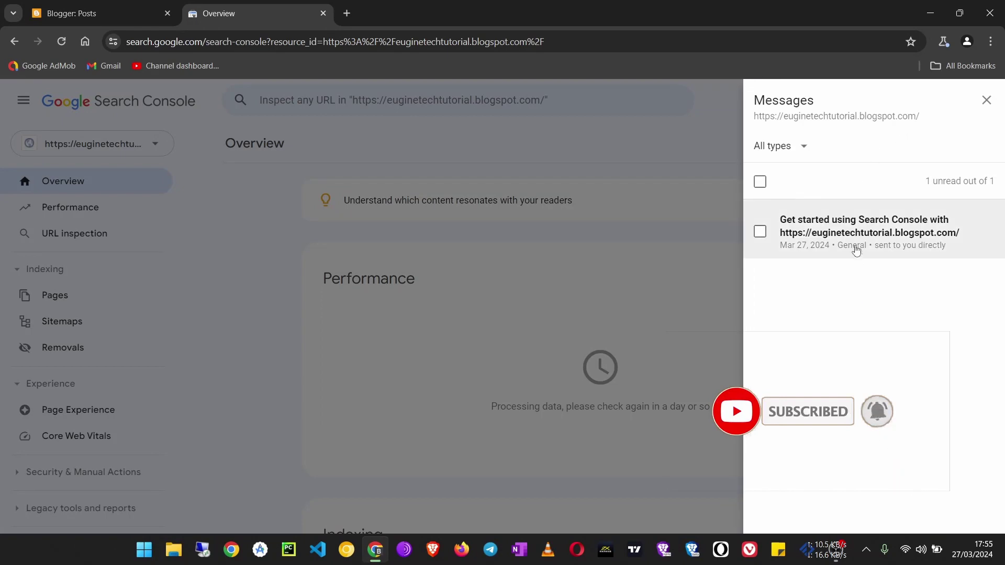
pyautogui.click(986, 100)
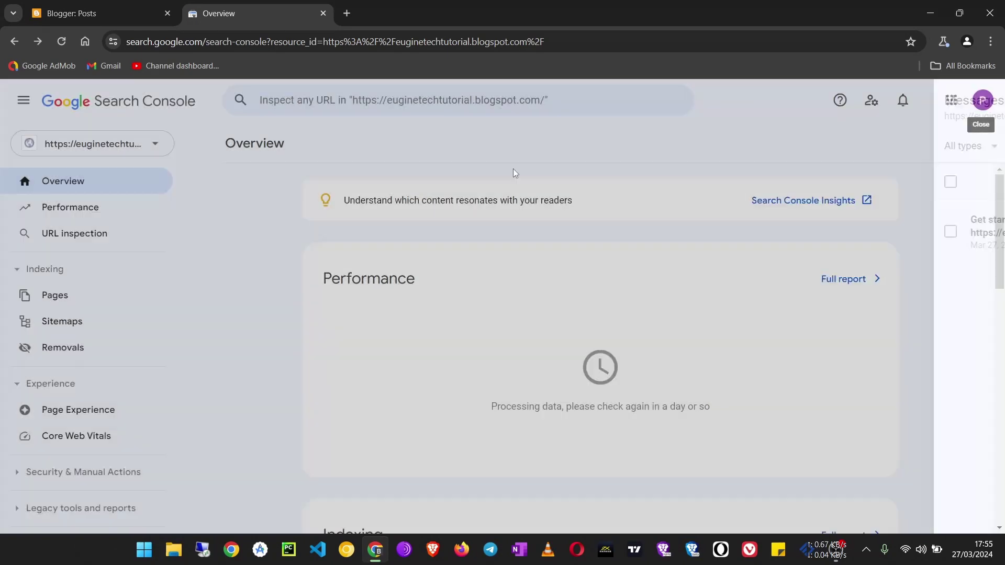
pyautogui.scroll(-5, 437, 393)
pyautogui.scroll(5, 439, 395)
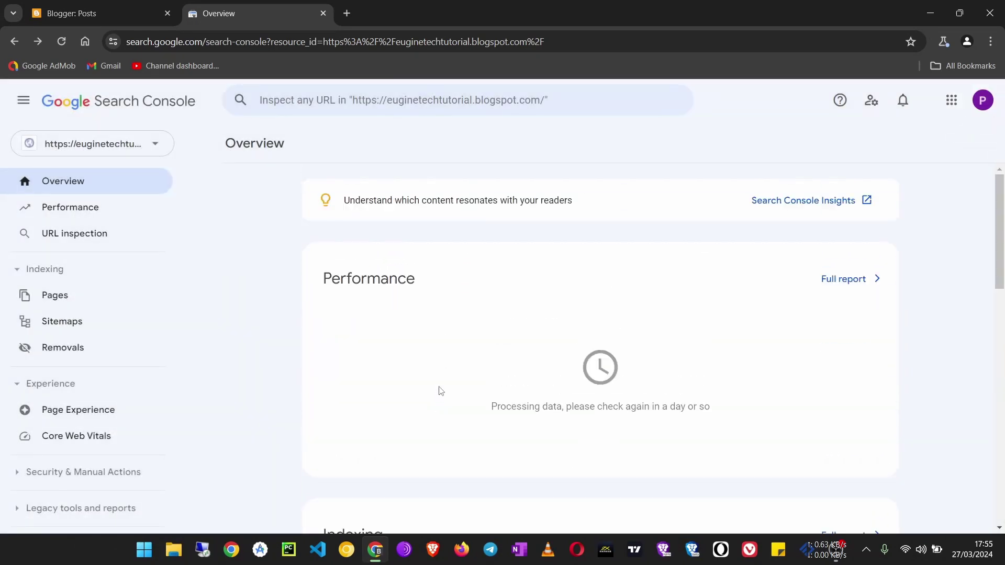
pyautogui.scroll(-3, 83, 277)
pyautogui.scroll(3, 88, 270)
# Close the stray Vivaldi window and search 'google search console' in Brave.
pyautogui.click(749, 550)
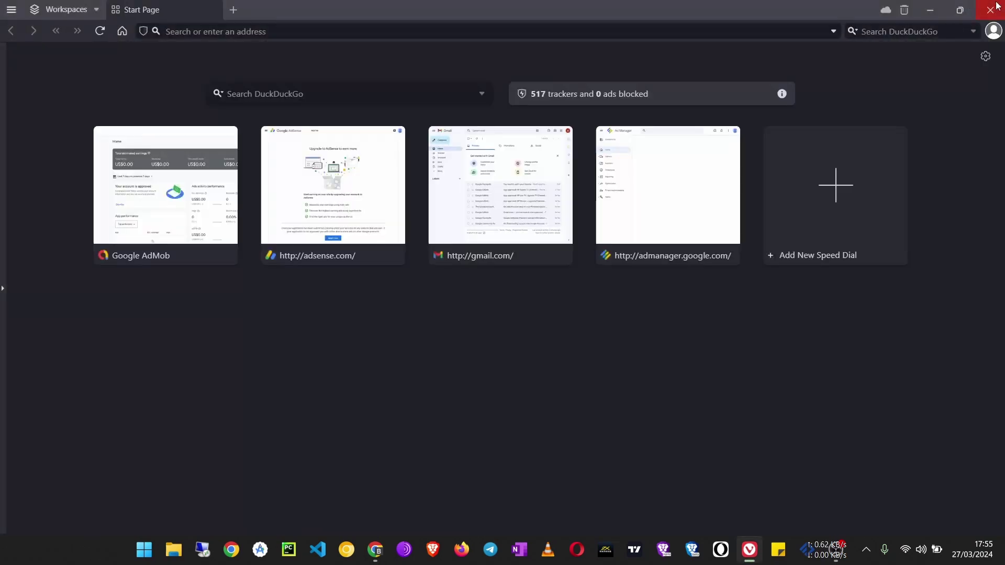
pyautogui.click(992, 8)
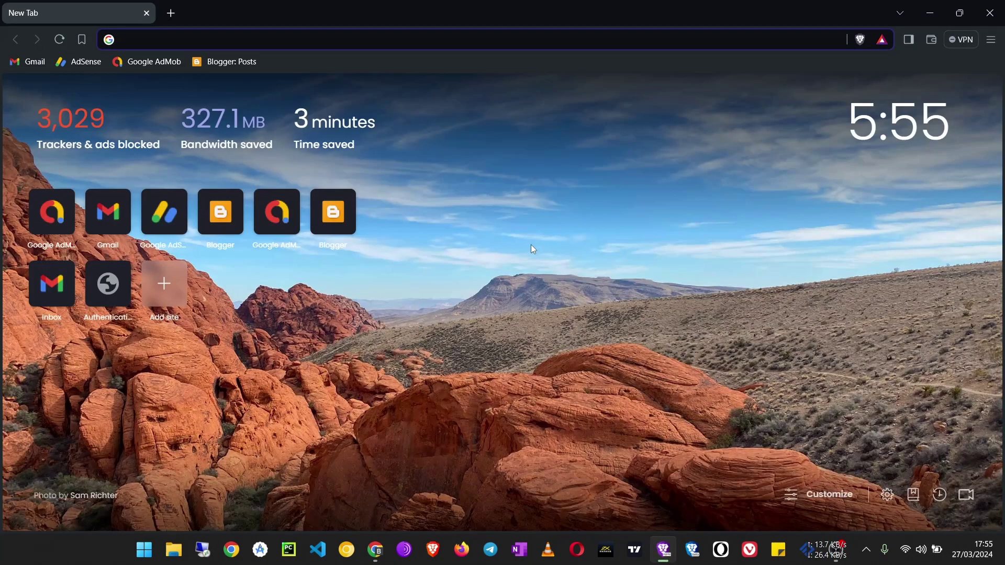
pyautogui.write('google sea')
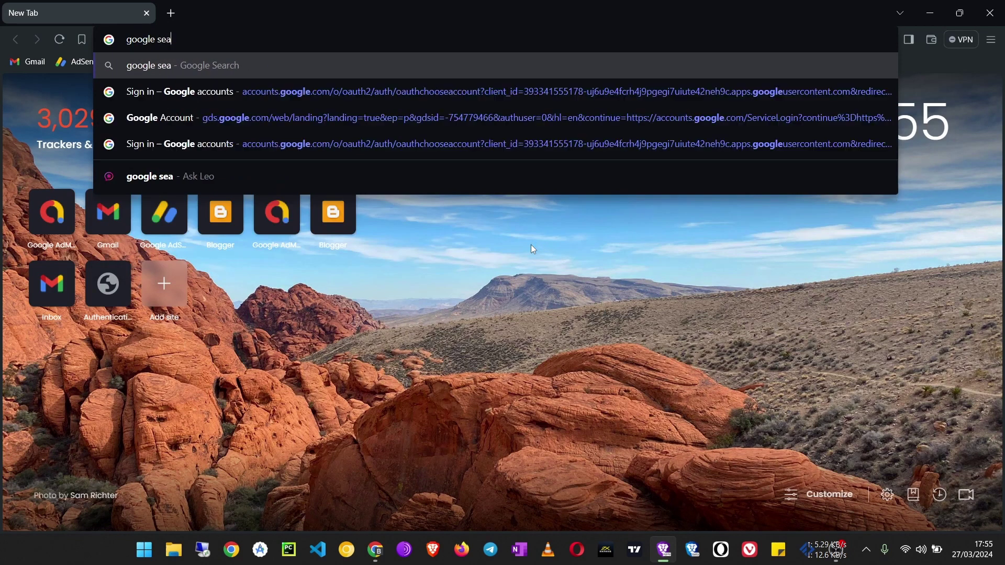
pyautogui.write('rch consol')
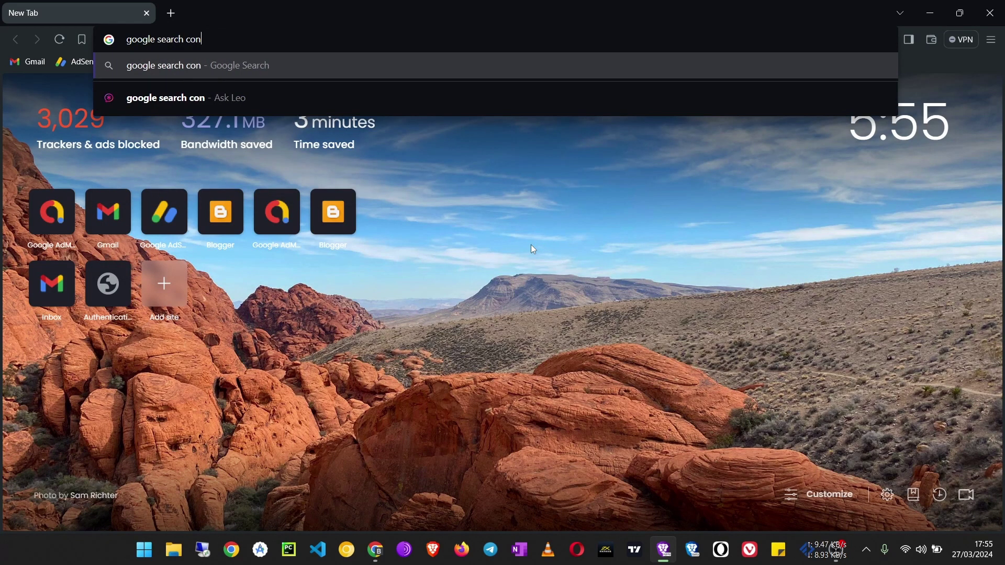
pyautogui.write('e')
pyautogui.press('Return')
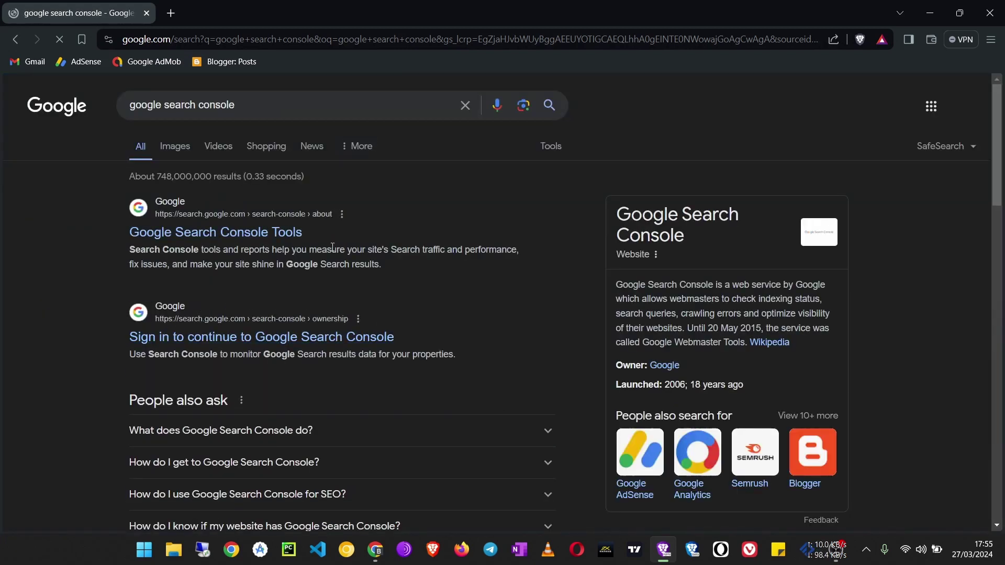
# Add the blog's blogspot.com URL as a URL prefix property and continue to verification.
pyautogui.click(198, 237)
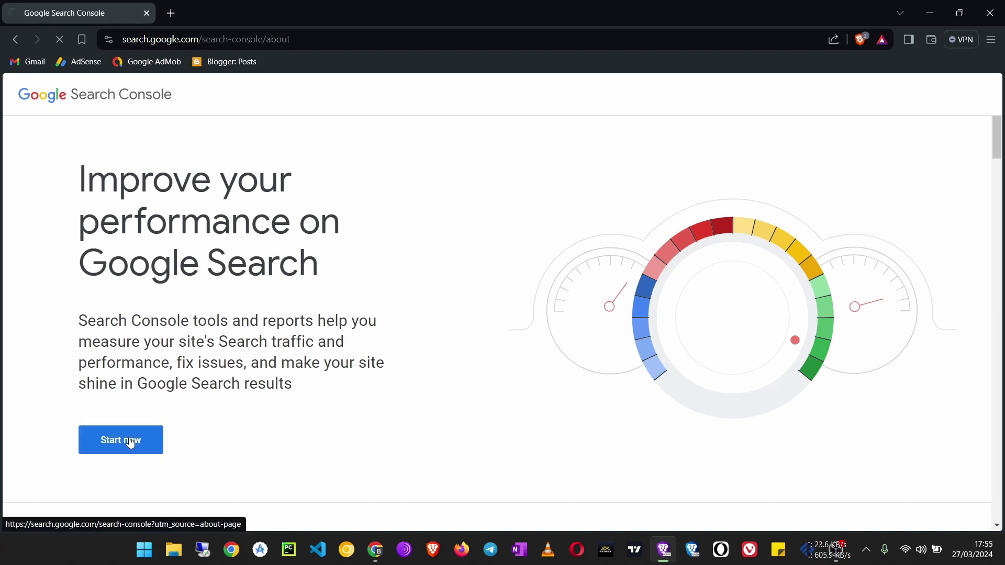
pyautogui.click(131, 442)
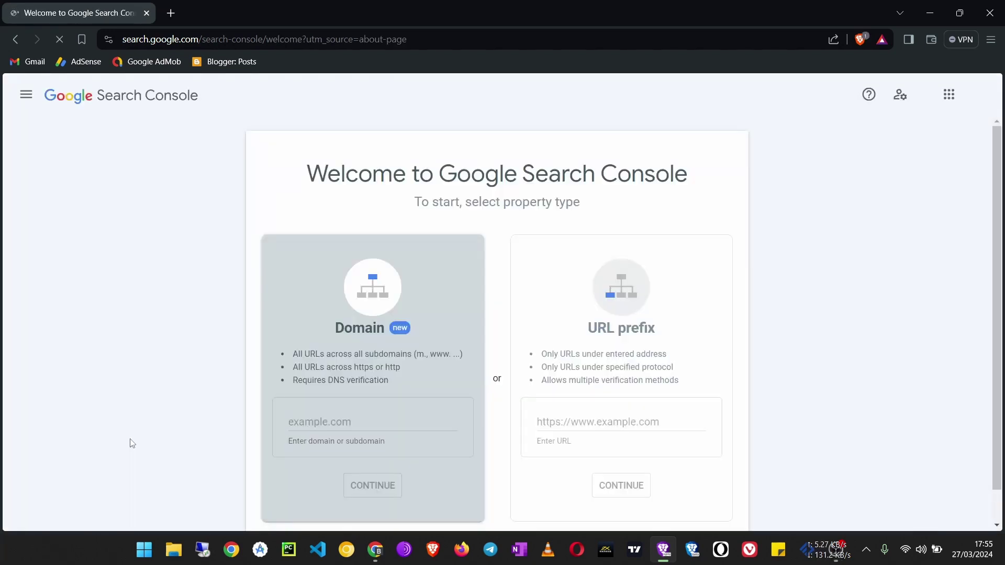
pyautogui.click(569, 384)
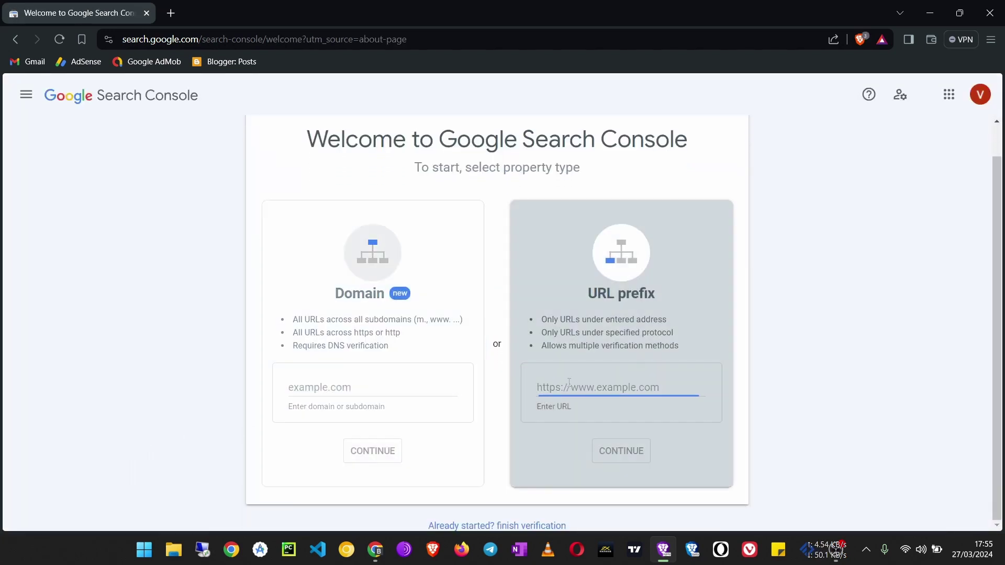
pyautogui.write('https://euginetechtutorial.blogspot.com/')
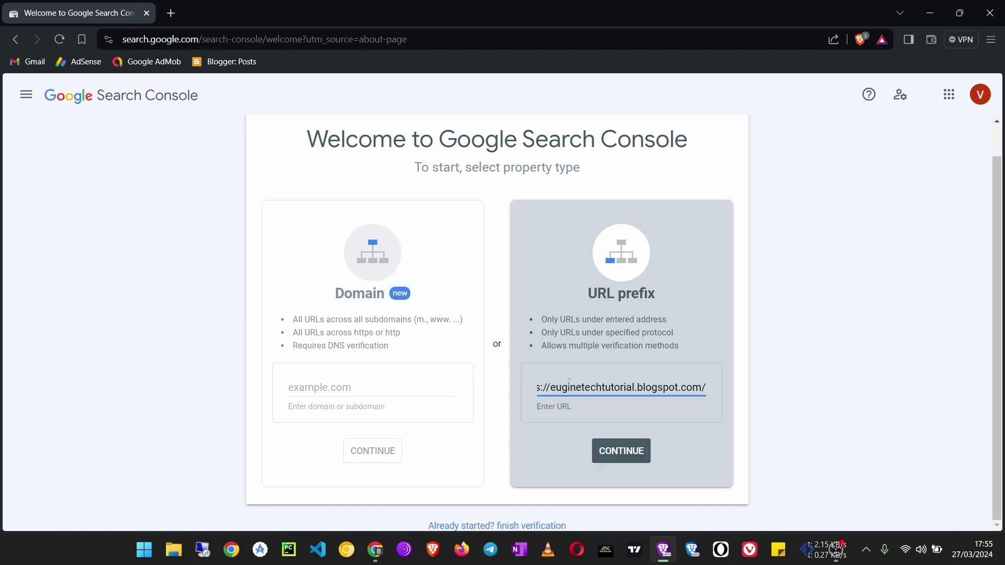
pyautogui.click(621, 452)
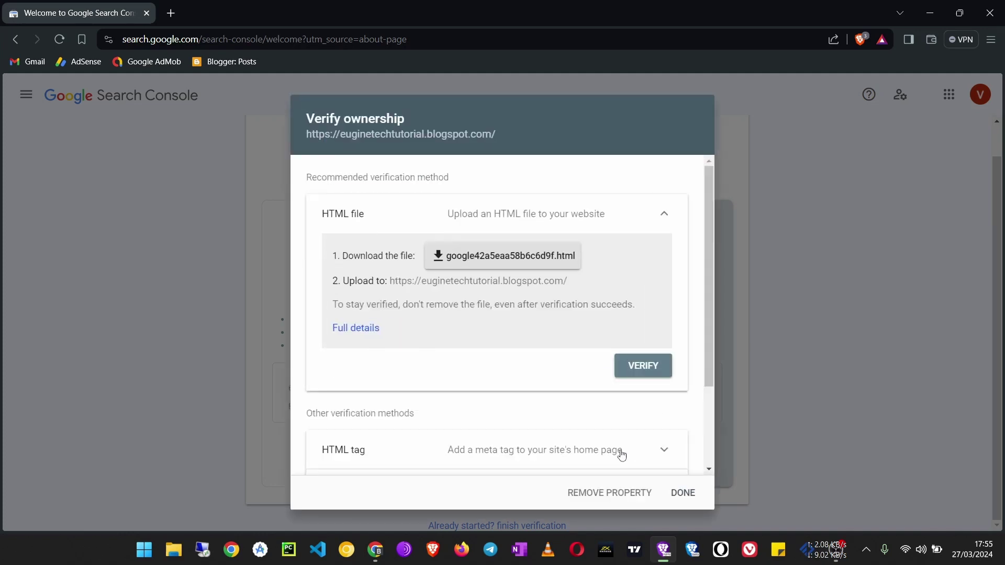
# Expand the HTML tag method under Other verification methods to reveal the meta tag.
pyautogui.scroll(-2, 381, 323)
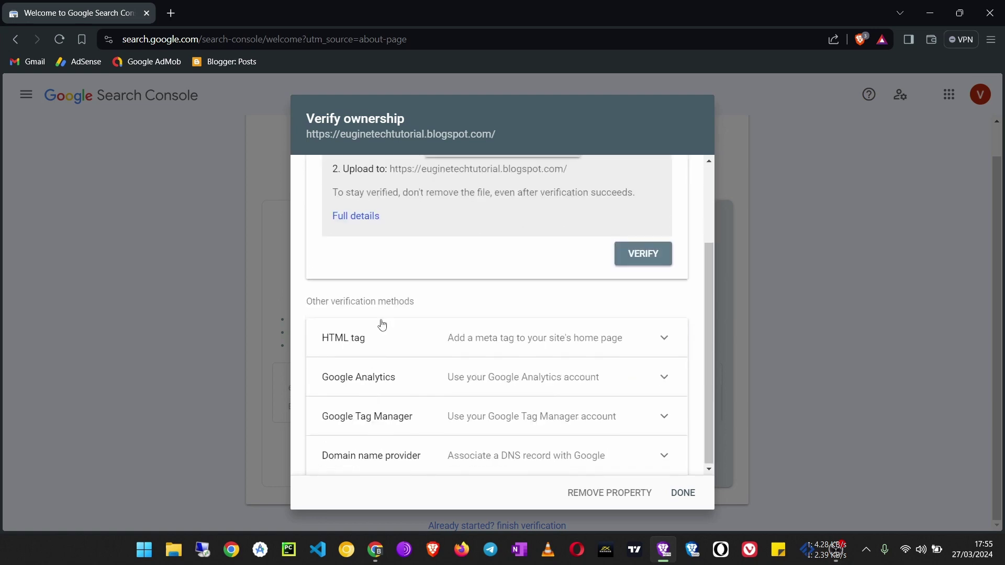
pyautogui.scroll(2, 382, 323)
pyautogui.moveTo(407, 118); pyautogui.dragTo(255, 117)
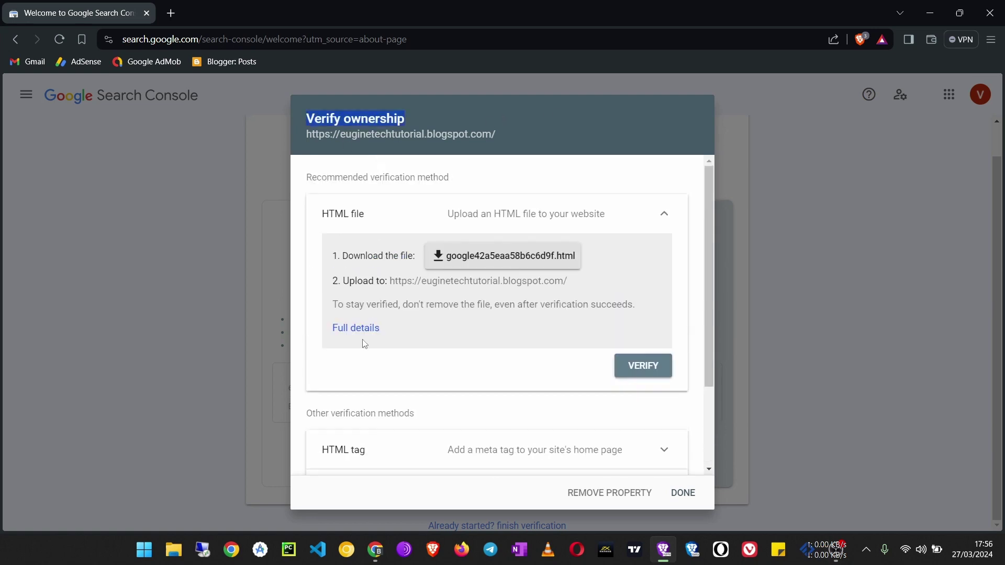
pyautogui.scroll(-2, 370, 391)
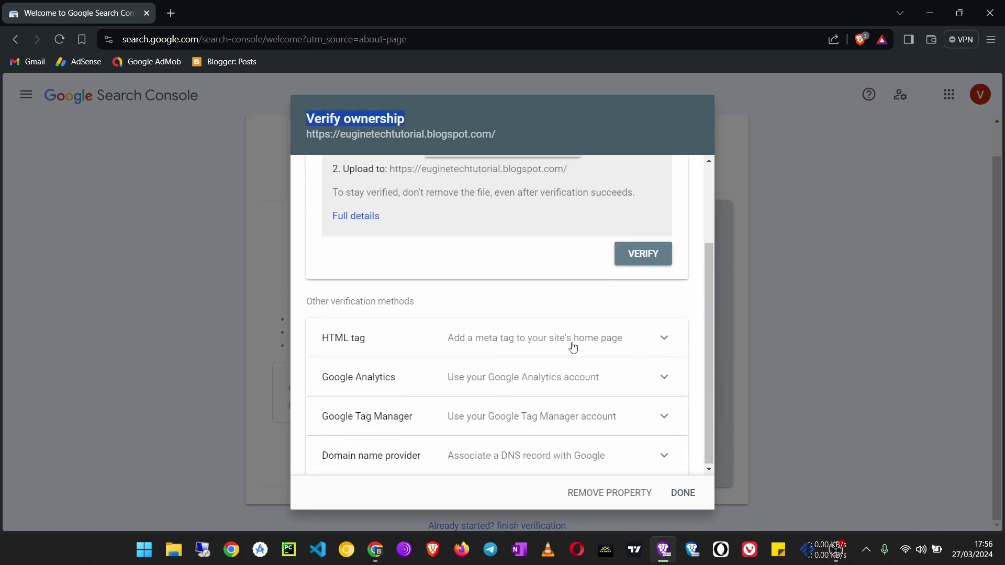
pyautogui.click(522, 339)
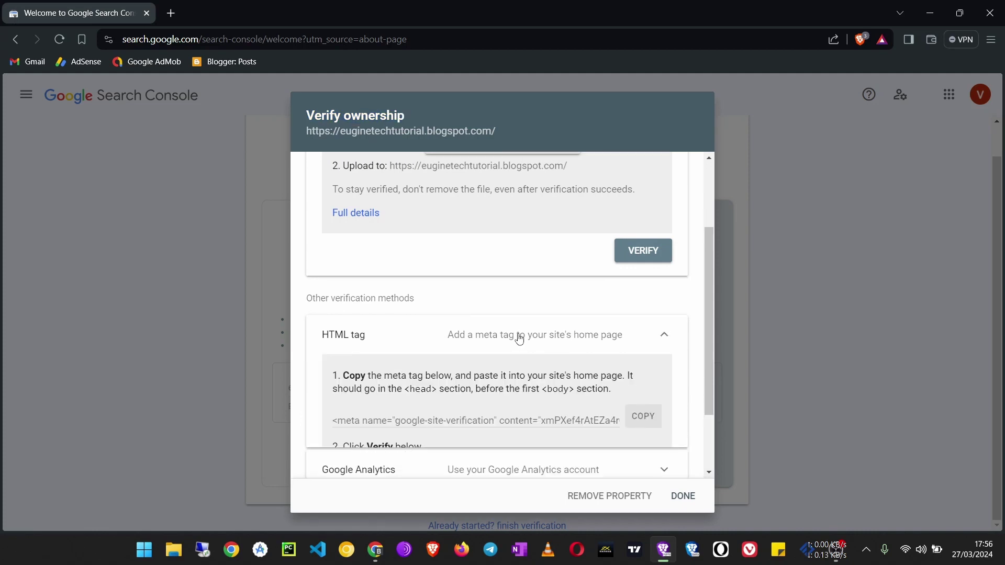
pyautogui.scroll(-2, 396, 367)
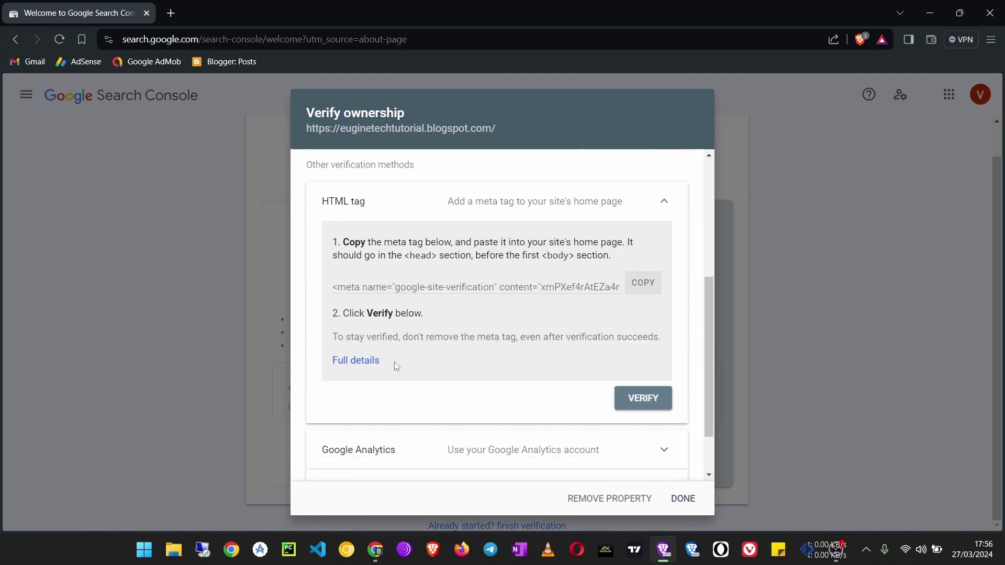
# Copy the site-verification meta tag and open the Blogger theme's Edit HTML view.
pyautogui.click(643, 285)
pyautogui.click(375, 549)
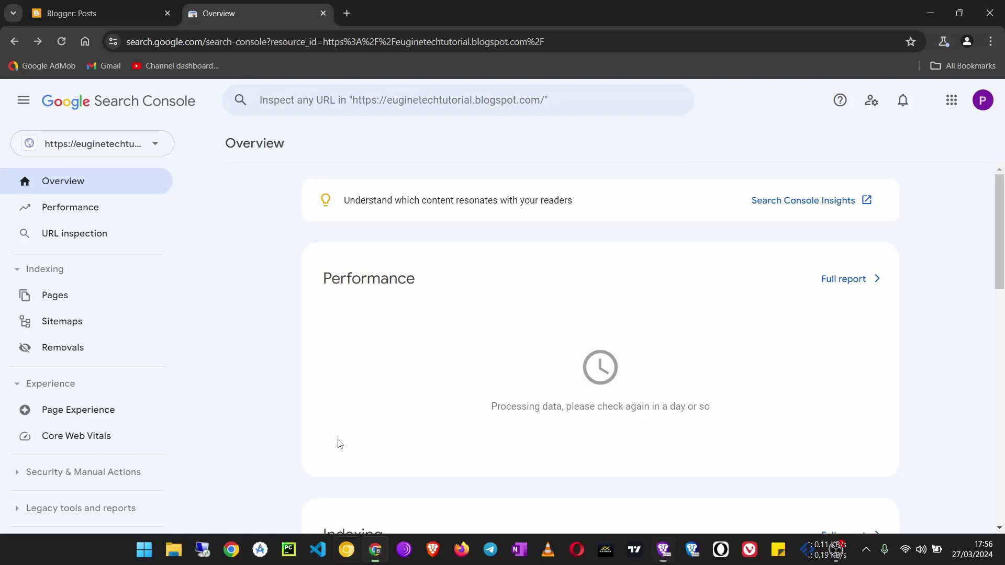
pyautogui.click(86, 14)
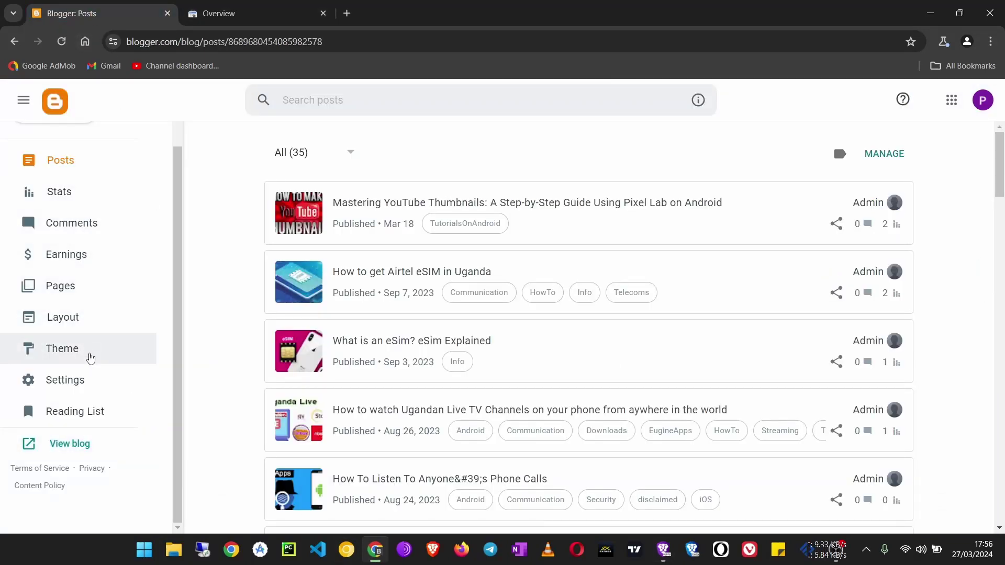
pyautogui.click(87, 361)
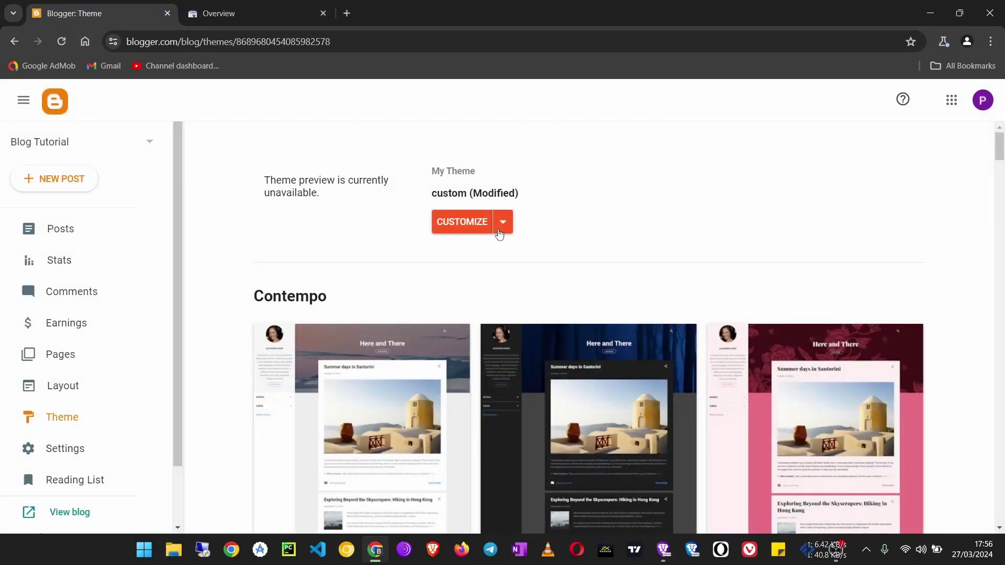
pyautogui.click(503, 221)
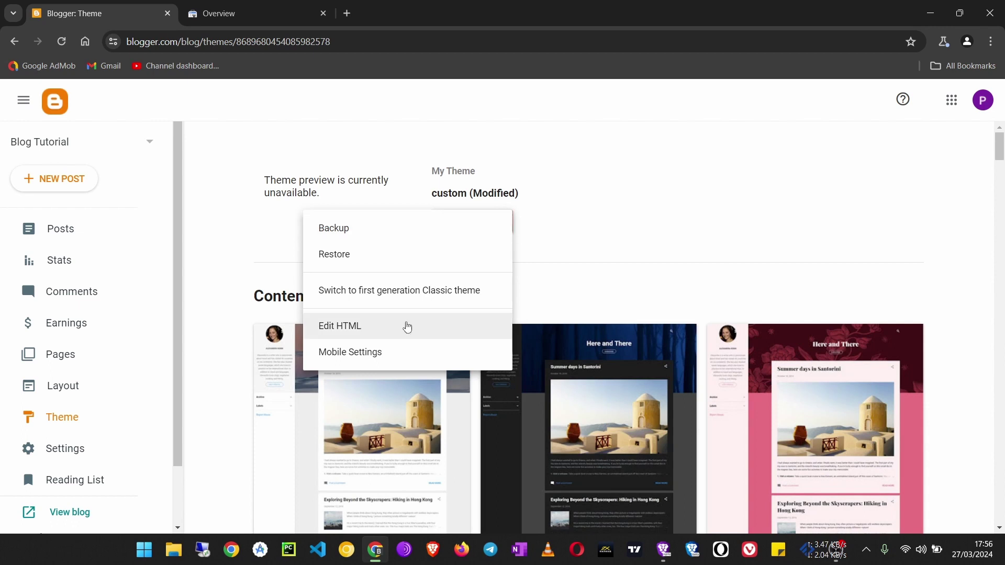
pyautogui.click(406, 326)
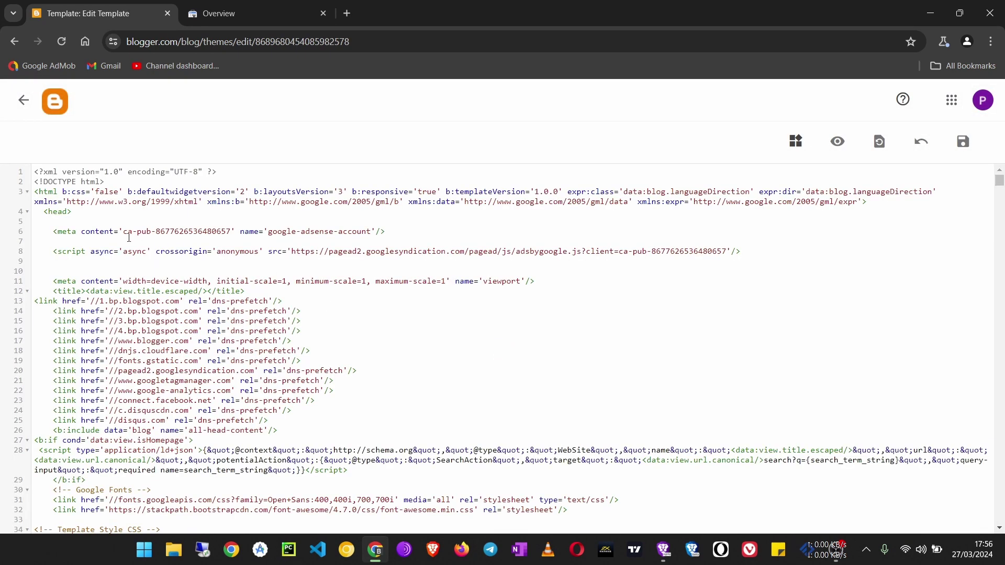
# Paste the meta tag on a new line after <head> and save the theme.
pyautogui.click(105, 213)
pyautogui.press('Return')
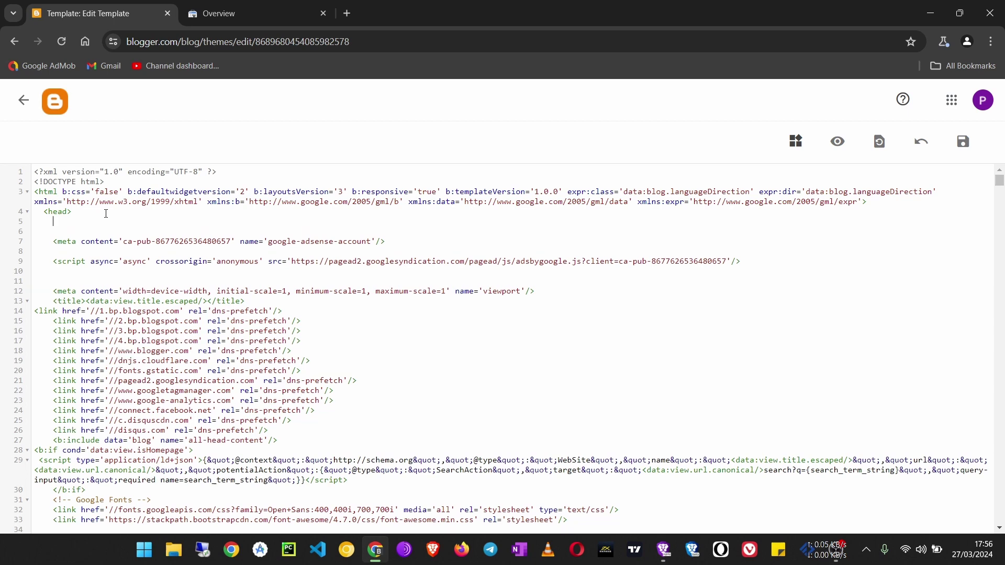
pyautogui.press('Return')
pyautogui.hotkey('ctrl', 'v')
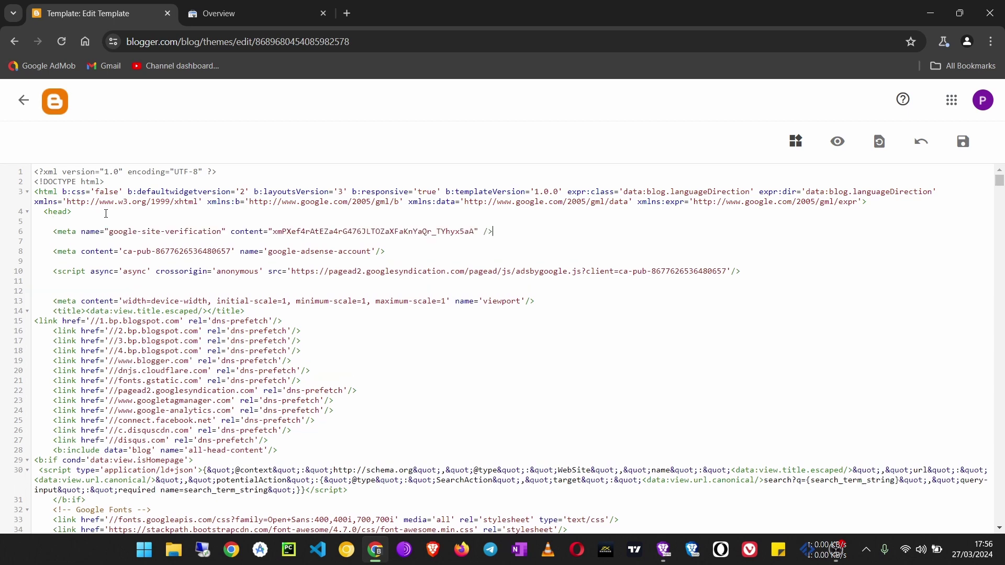
pyautogui.click(963, 142)
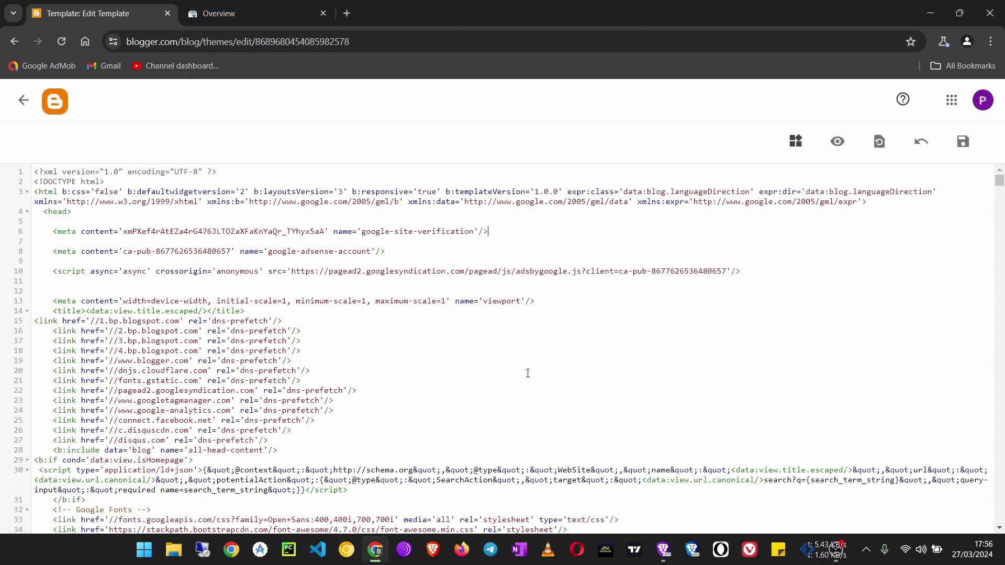
# Verify ownership with the HTML tag in Brave and go to the verified property.
pyautogui.click(664, 549)
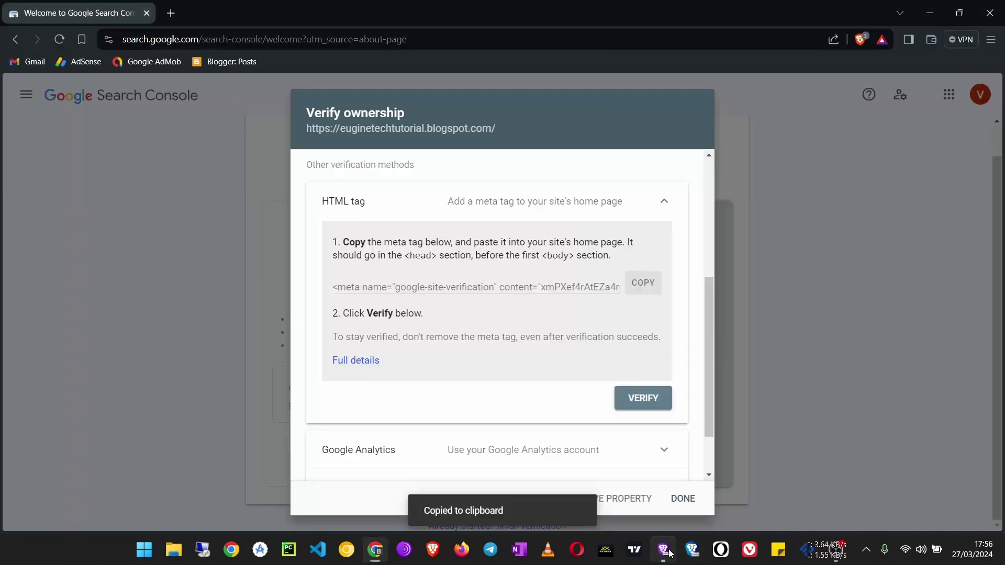
pyautogui.scroll(-1, 392, 309)
pyautogui.scroll(2, 392, 310)
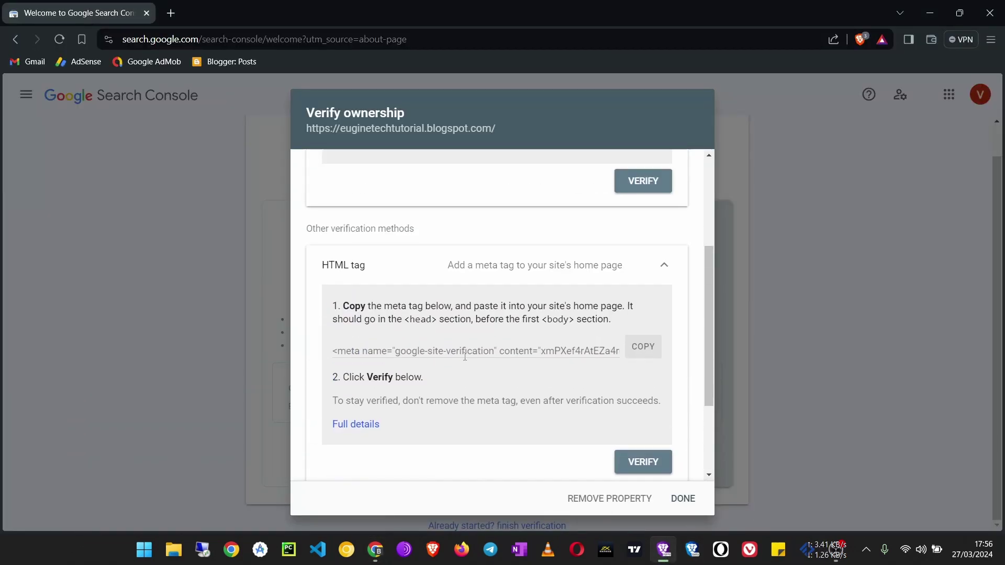
pyautogui.scroll(-1, 560, 385)
pyautogui.click(639, 394)
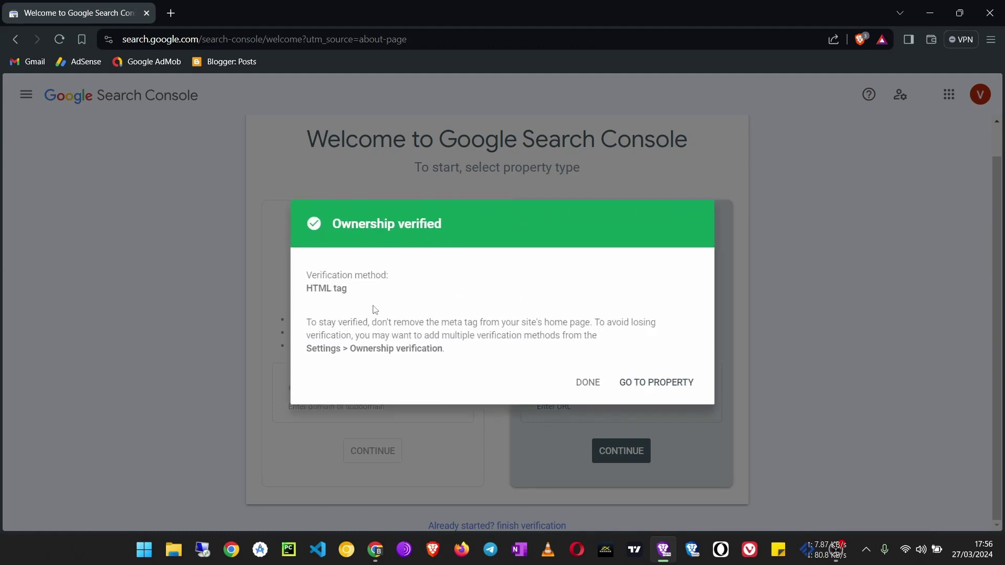
pyautogui.click(657, 384)
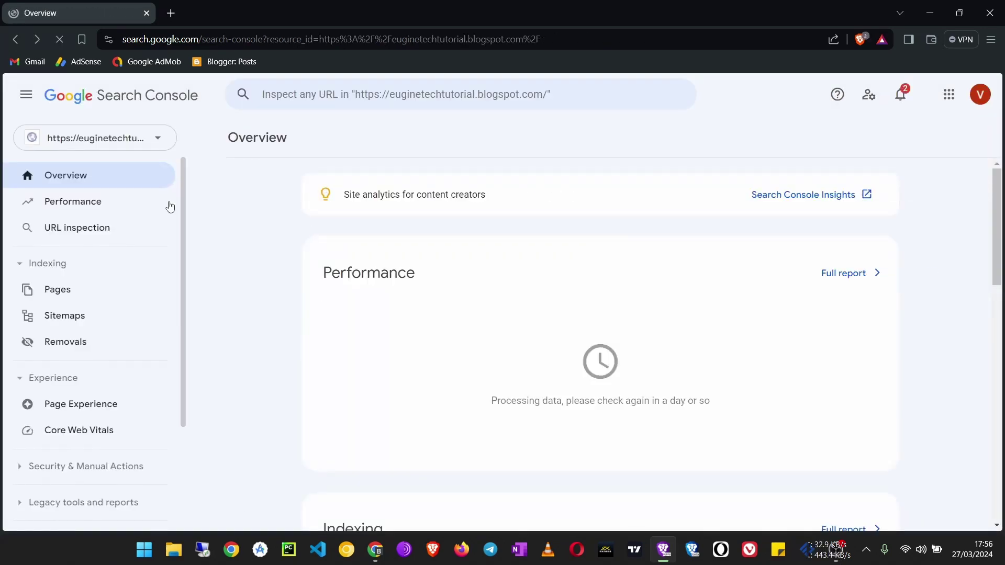
# Check the property's messages, then close the Search Console window.
pyautogui.click(901, 96)
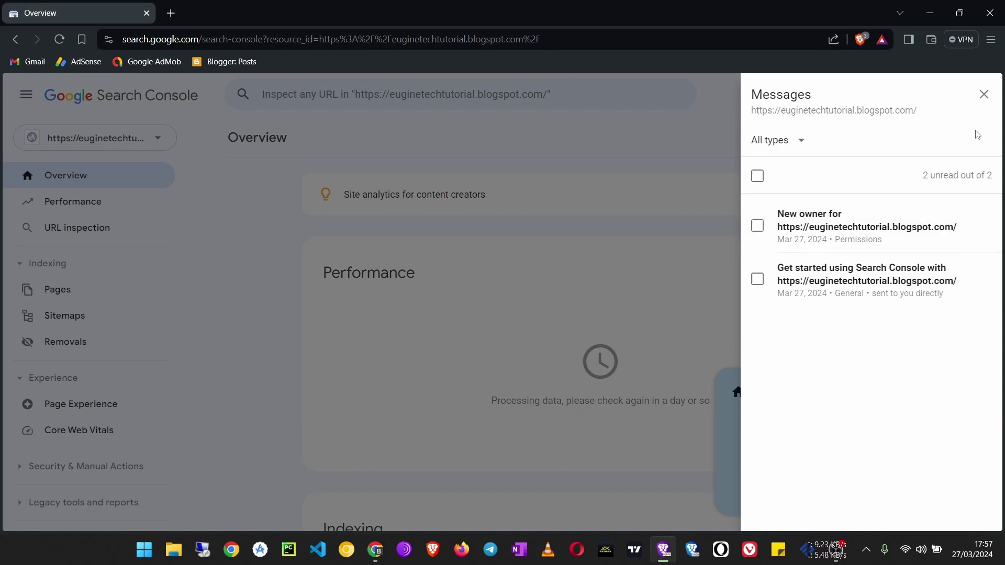
pyautogui.click(984, 94)
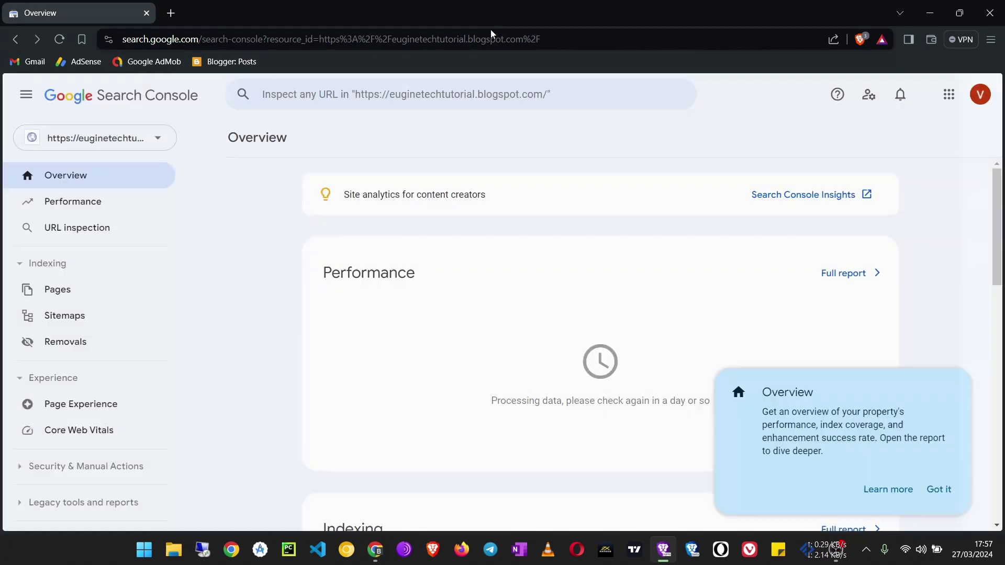
pyautogui.click(147, 14)
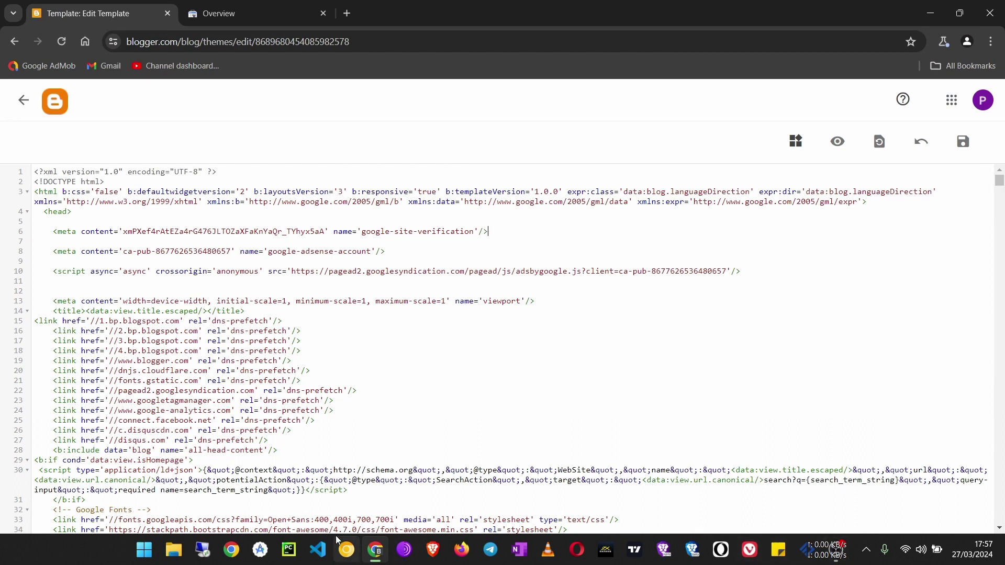
# Go to the Sitemaps page of the blog's Search Console property and close the tip card.
pyautogui.click(220, 13)
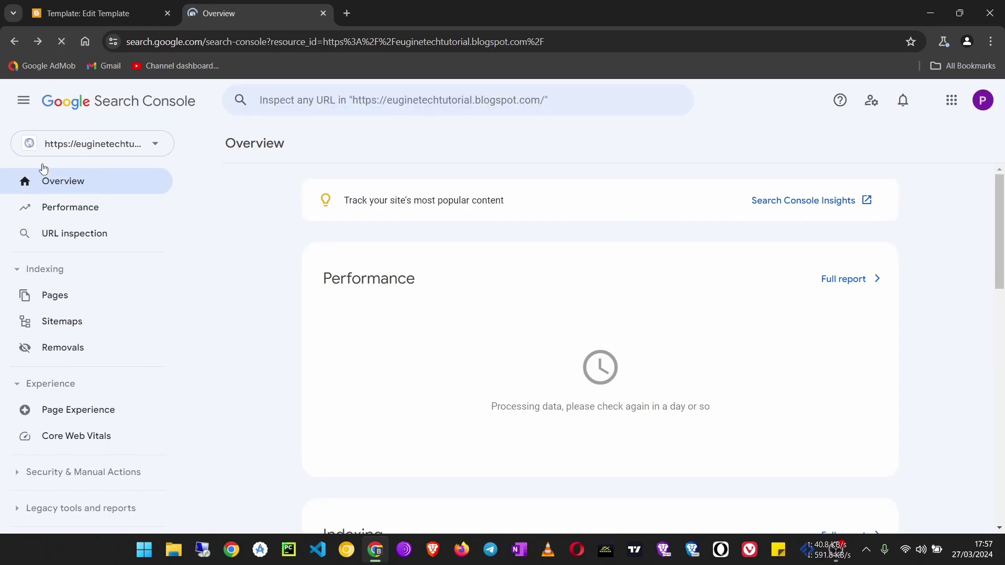
pyautogui.scroll(-1, 92, 283)
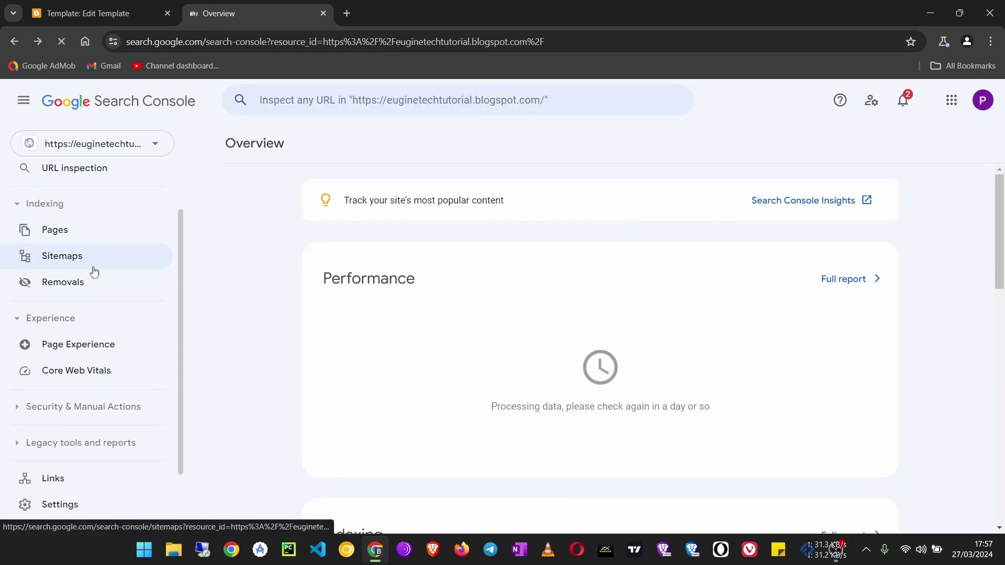
pyautogui.click(63, 262)
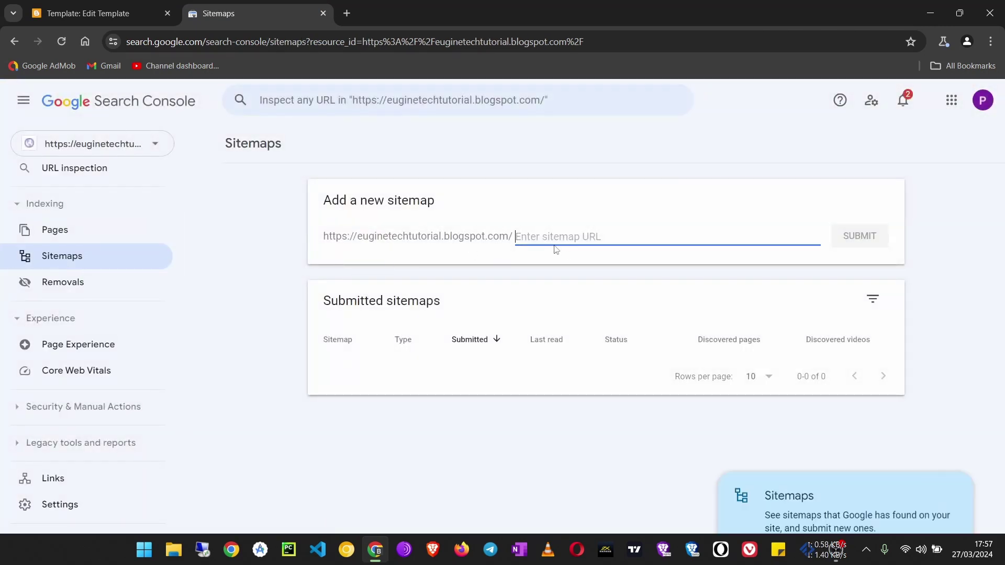
pyautogui.click(944, 492)
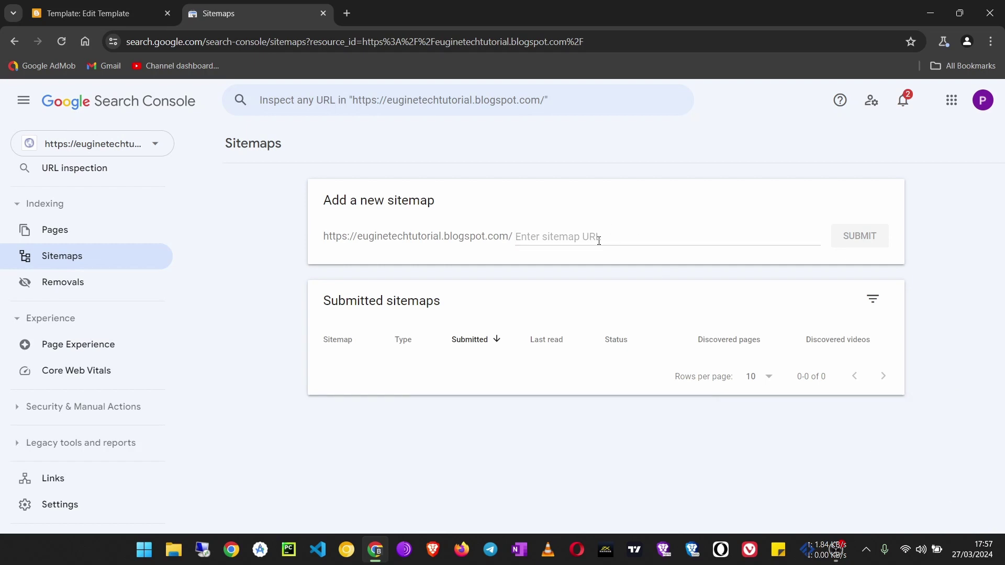
# Submit the stemap.xml sitemap and view its details, showing 'Sitemap could not be read' (General HTTP error).
pyautogui.click(549, 234)
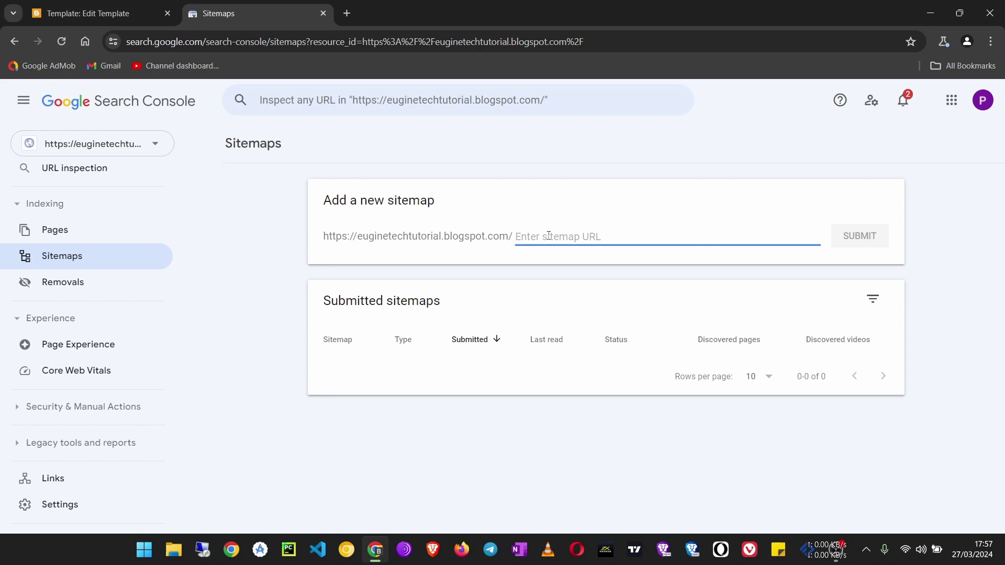
pyautogui.write('stemap')
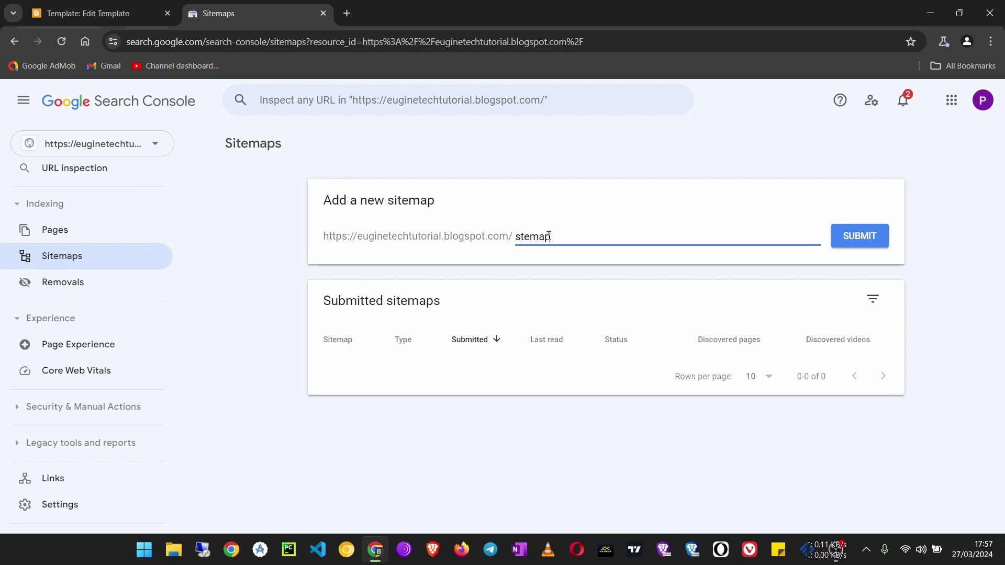
pyautogui.write('itemap.xml')
pyautogui.click(853, 237)
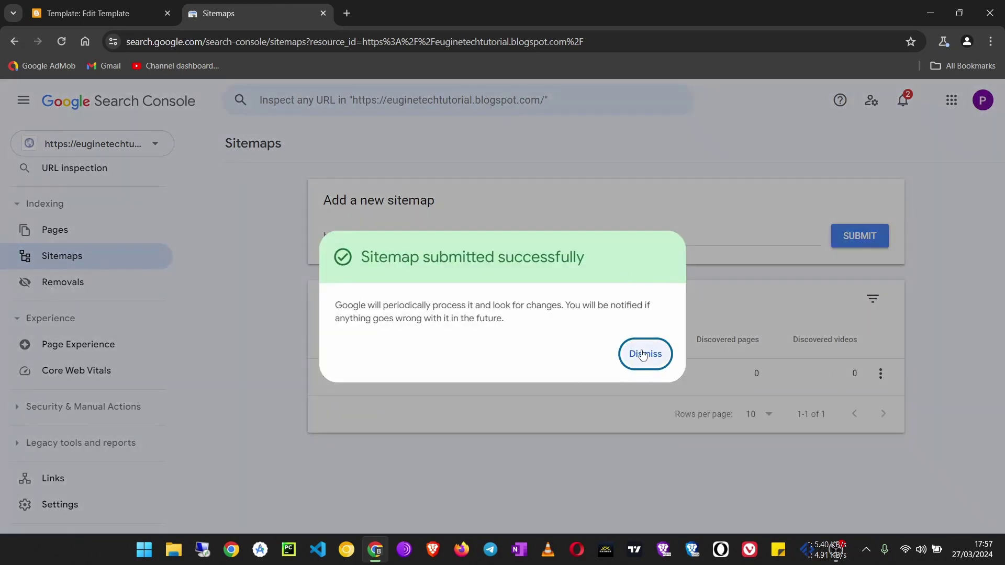
pyautogui.click(644, 354)
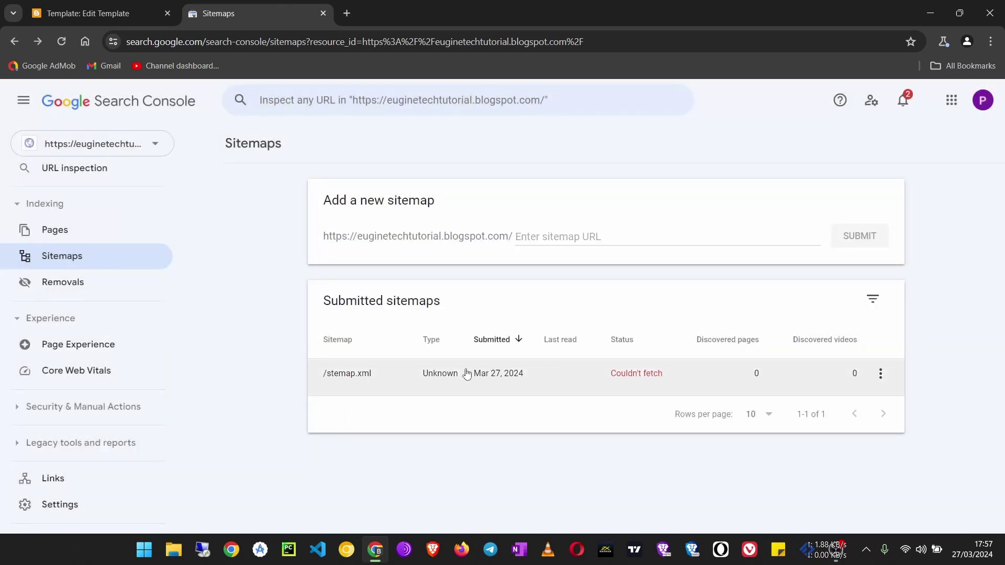
pyautogui.click(880, 377)
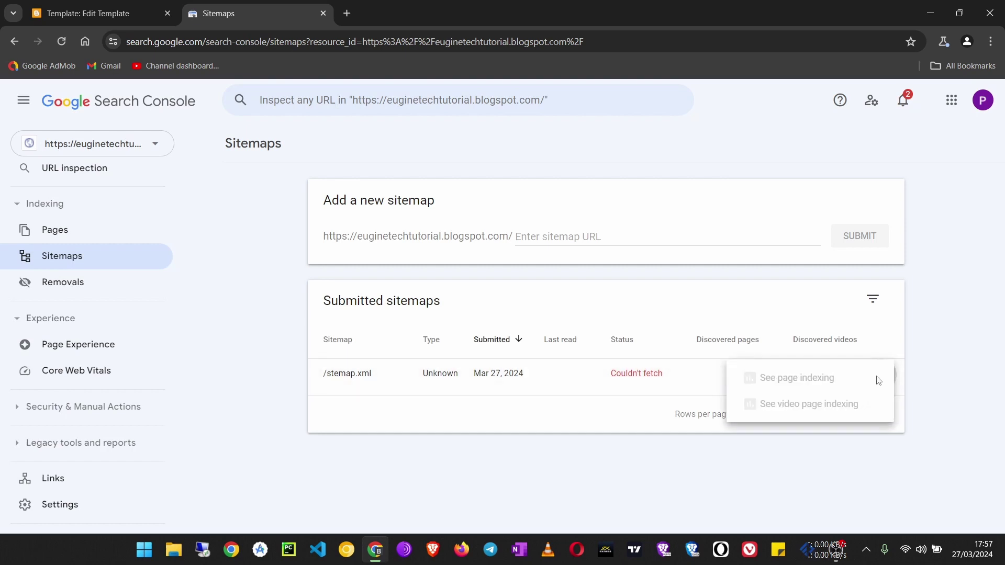
pyautogui.click(384, 374)
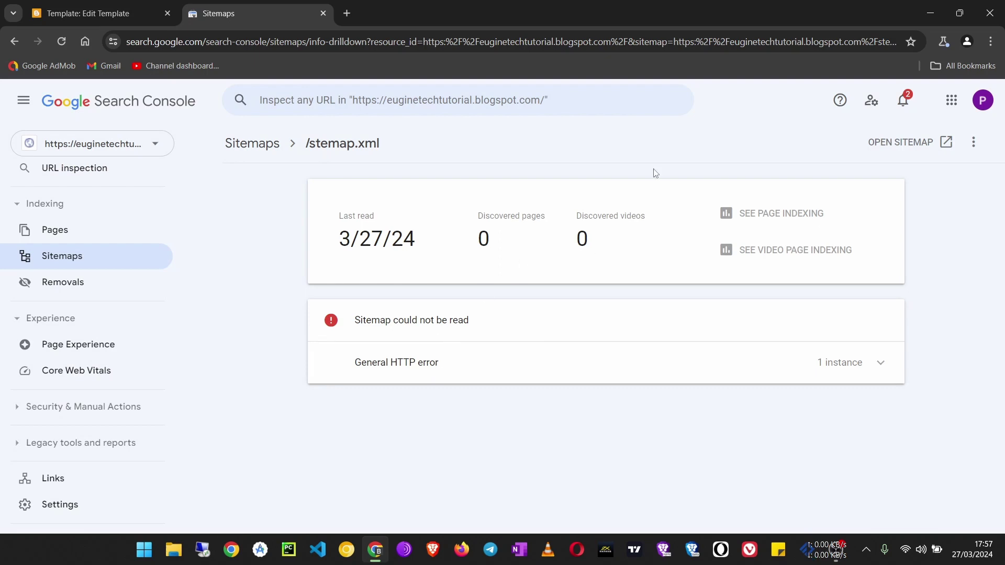
# Remove the misspelled /stemap.xml sitemap.
pyautogui.click(973, 142)
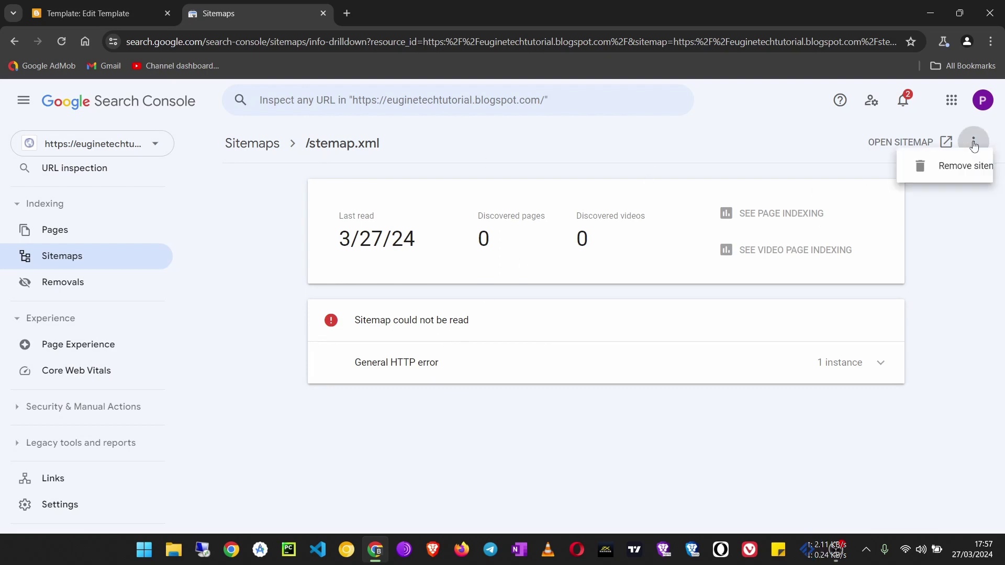
pyautogui.click(943, 176)
pyautogui.click(566, 320)
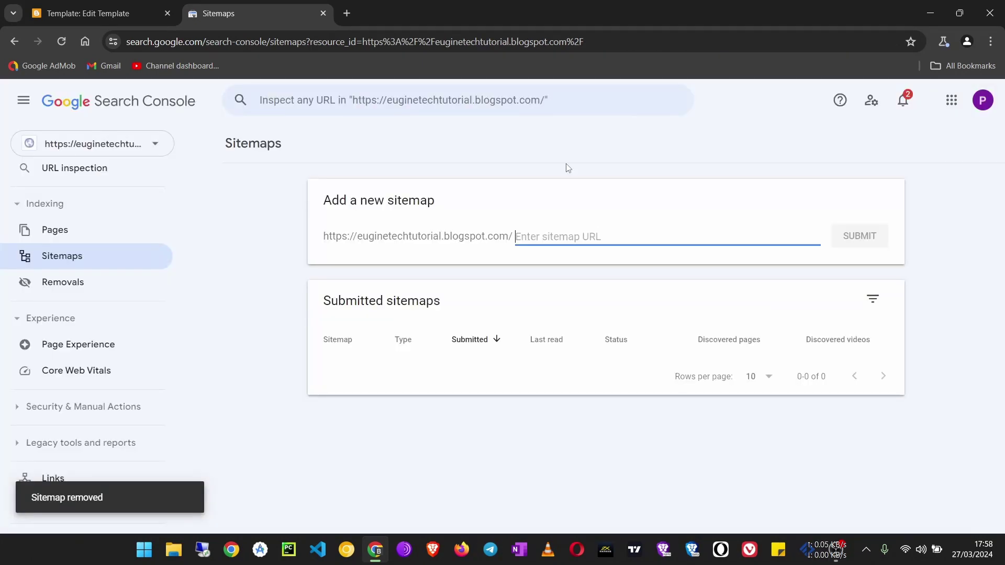
# Submit sitemap.xml, which is listed as 'Couldn't fetch' with 0 discovered pages.
pyautogui.write('sitem')
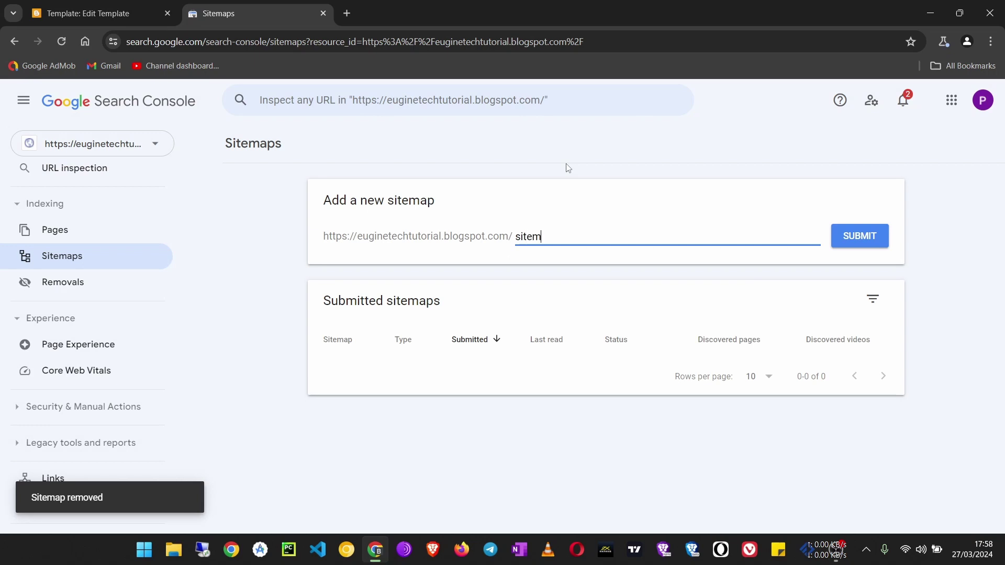
pyautogui.write('ap.xml')
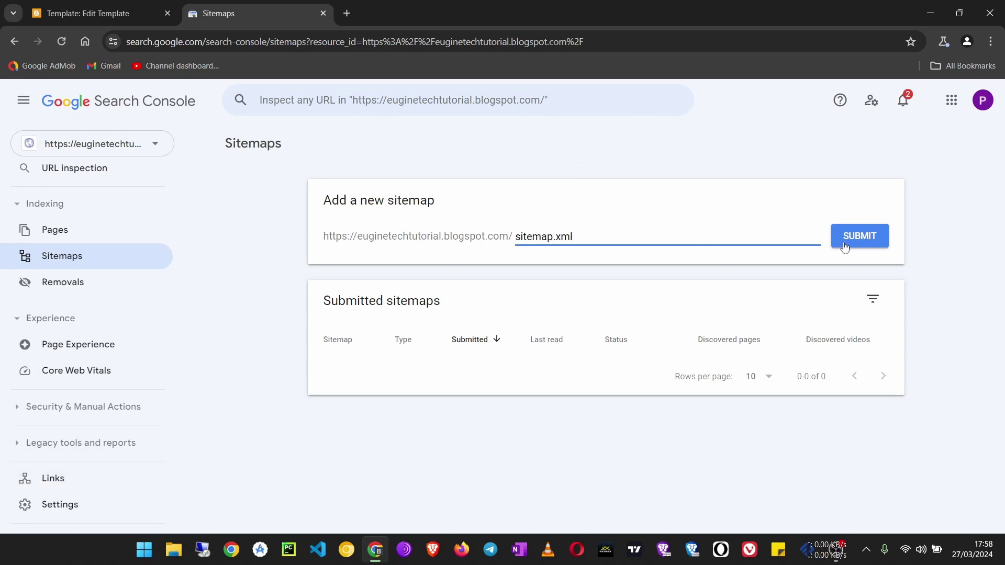
pyautogui.click(872, 237)
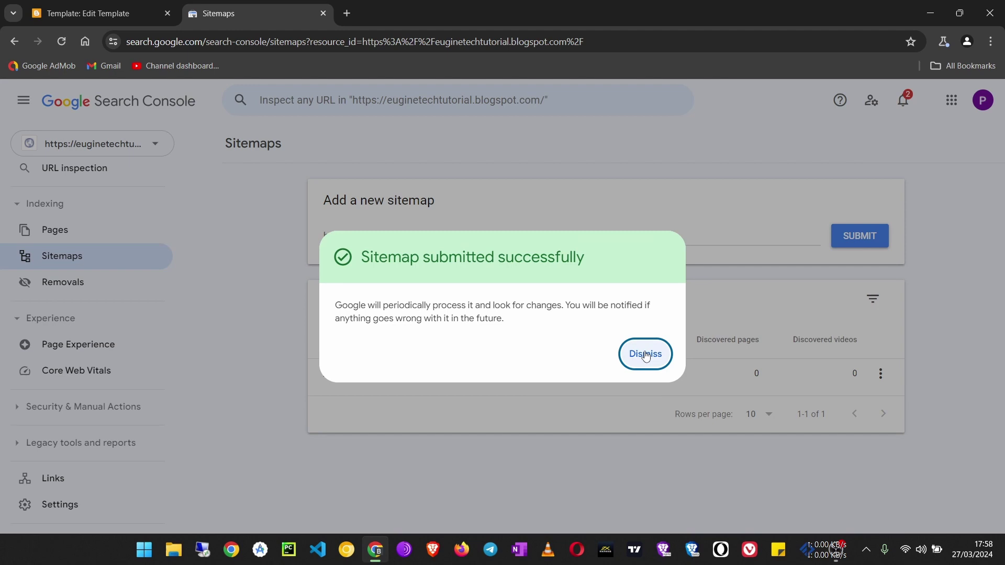
pyautogui.click(646, 355)
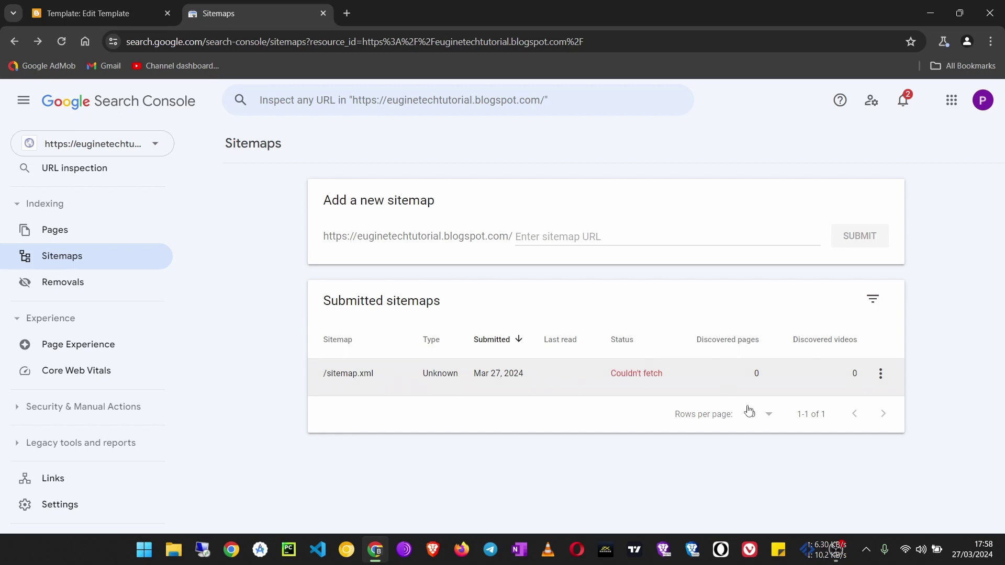
# Reload the sitemaps list and check that /sitemap.xml shows Success with 35 discovered pages.
pyautogui.click(880, 373)
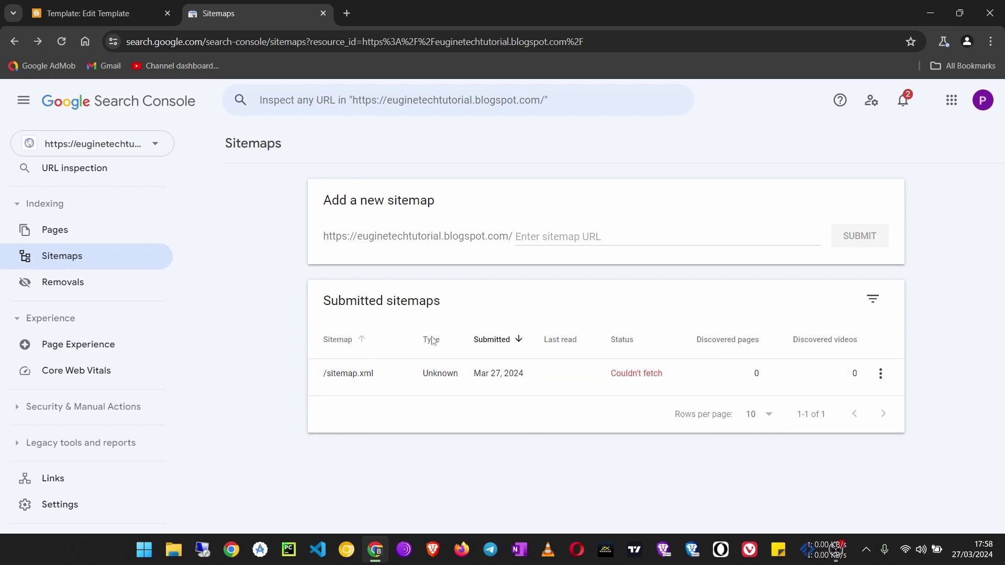
pyautogui.click(62, 42)
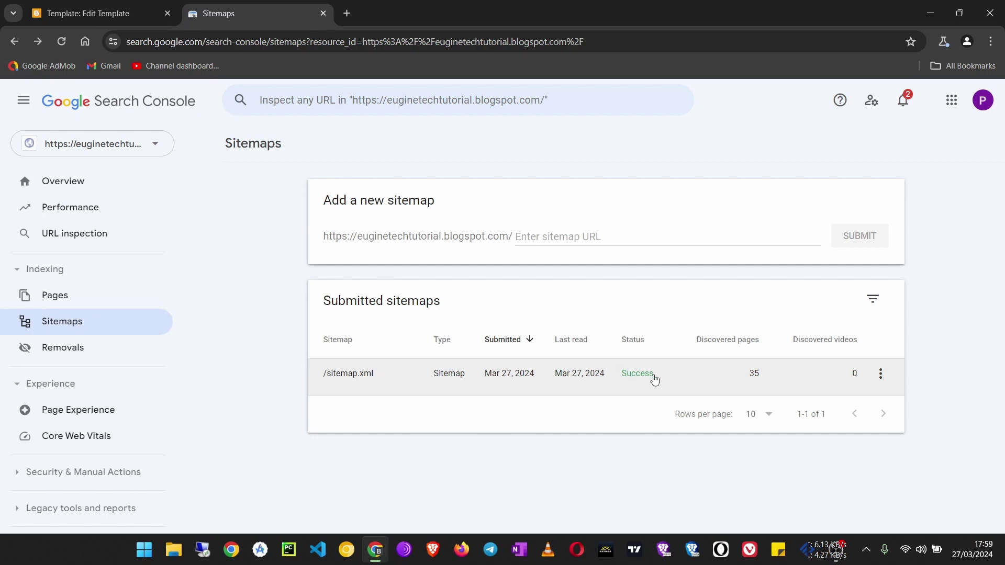
pyautogui.doubleClick(751, 373)
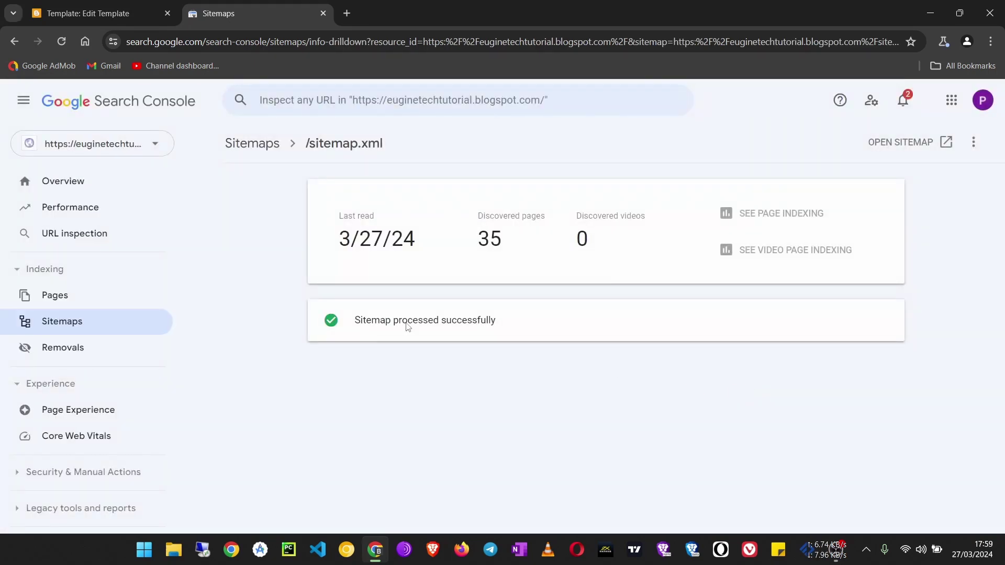
pyautogui.click(14, 41)
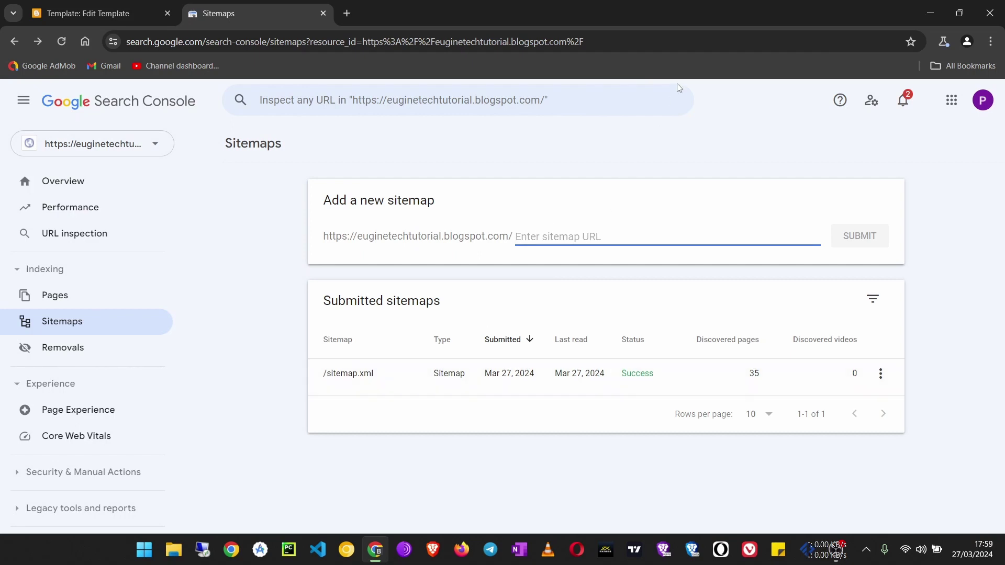
# Submit sitemap-pages.xml, check its details show 6 pages processed, then go to Overview.
pyautogui.write('sitemap-pages.xml')
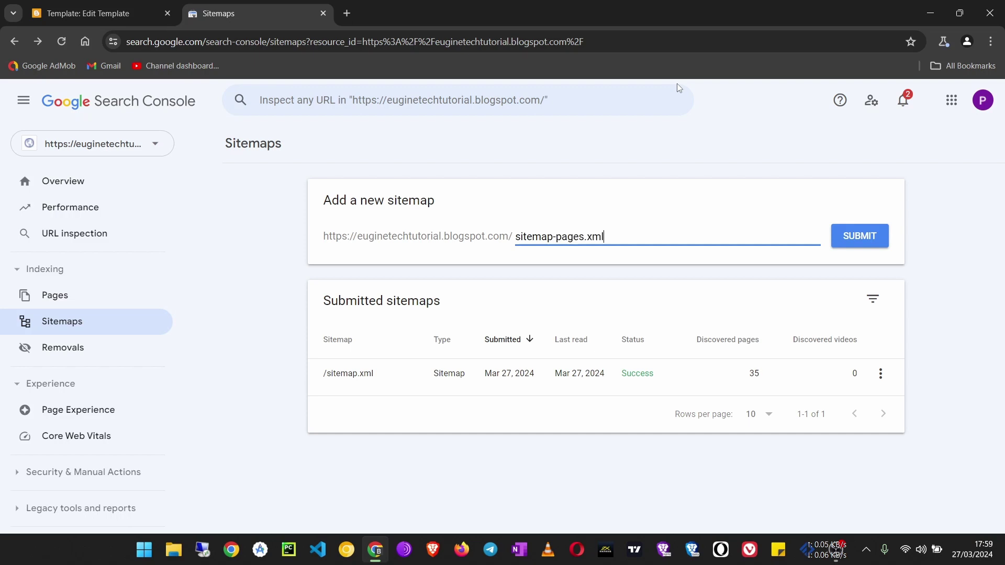
pyautogui.click(862, 237)
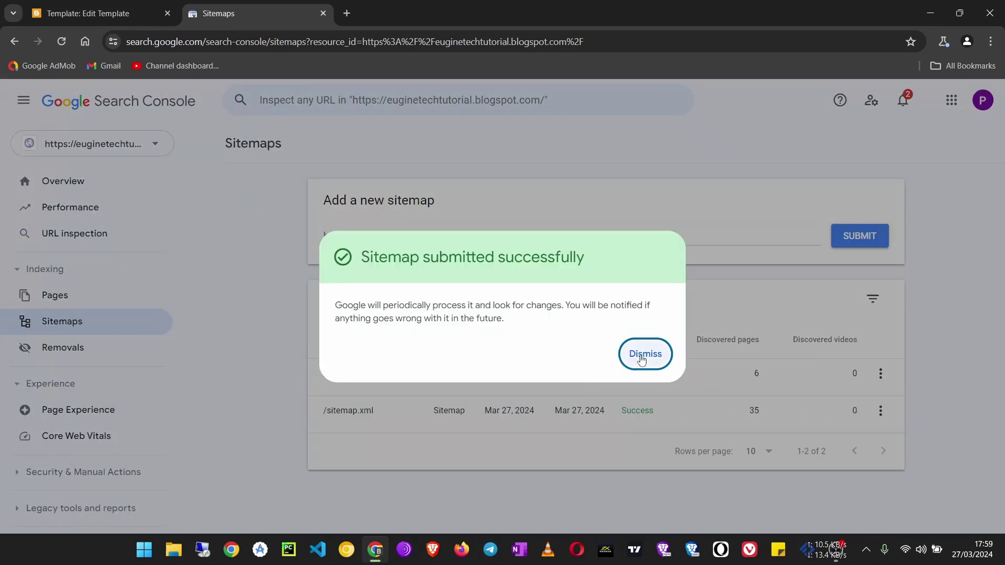
pyautogui.click(645, 354)
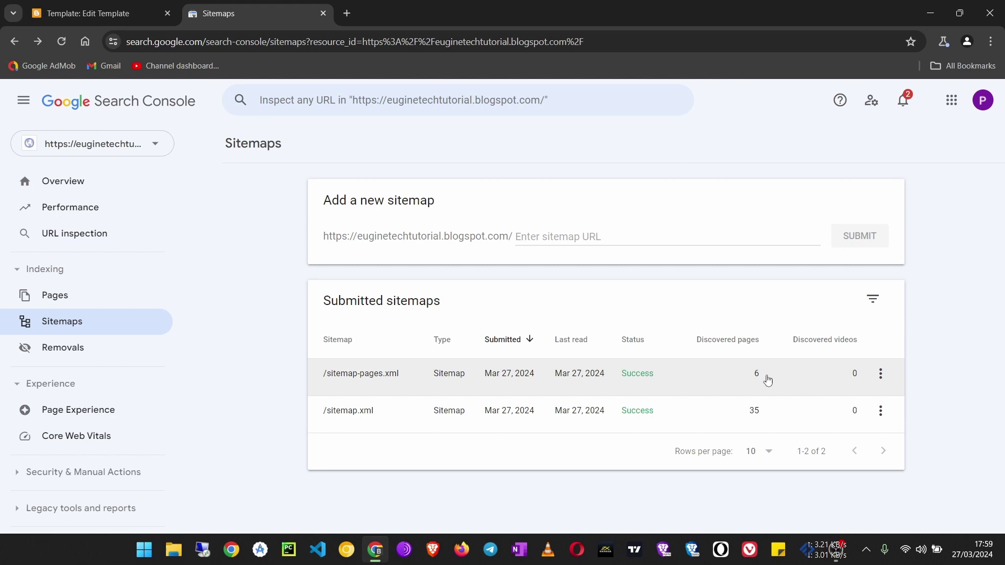
pyautogui.click(723, 382)
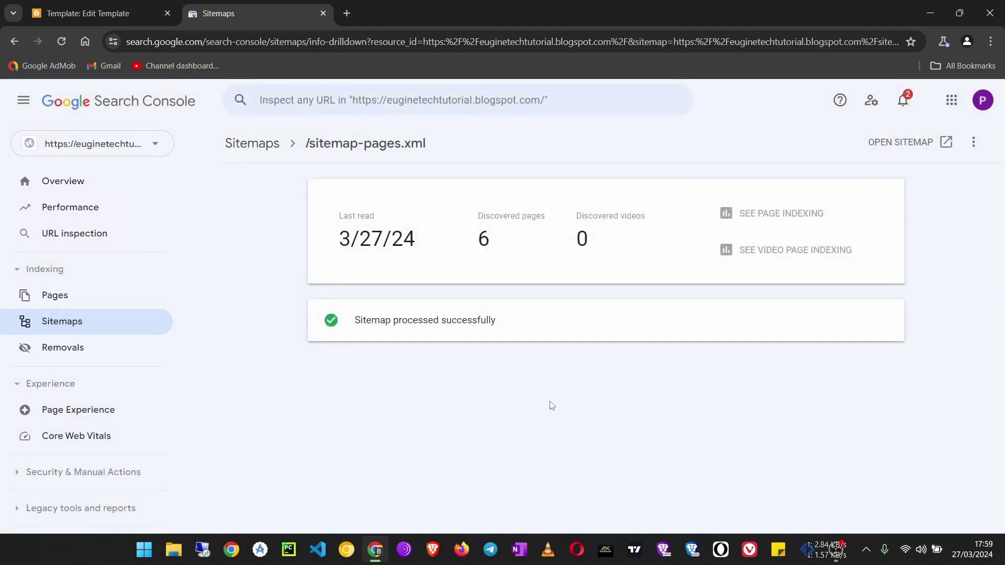
pyautogui.click(83, 183)
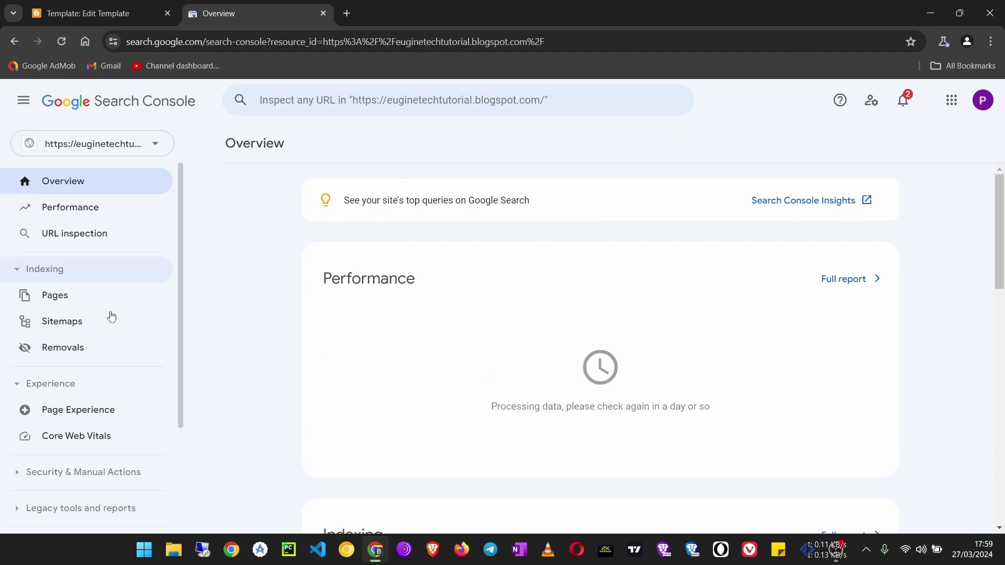
pyautogui.scroll(-5, 623, 385)
pyautogui.scroll(5, 622, 379)
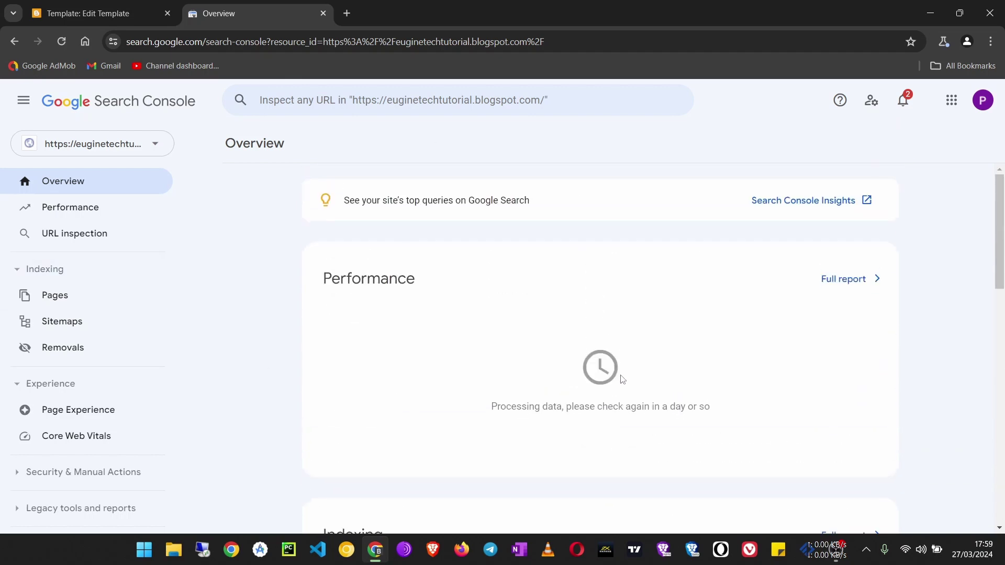